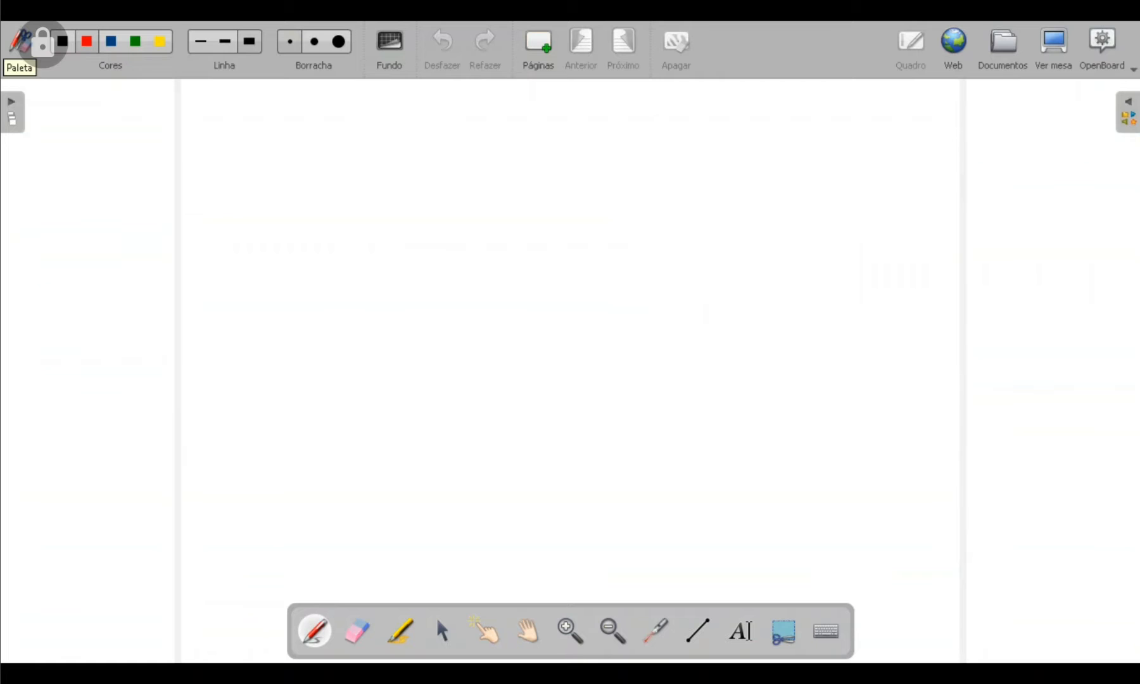
# - Set the page background to the light ruled style, trying the ruled dark and light grid styles first
pyautogui.click(389, 62)
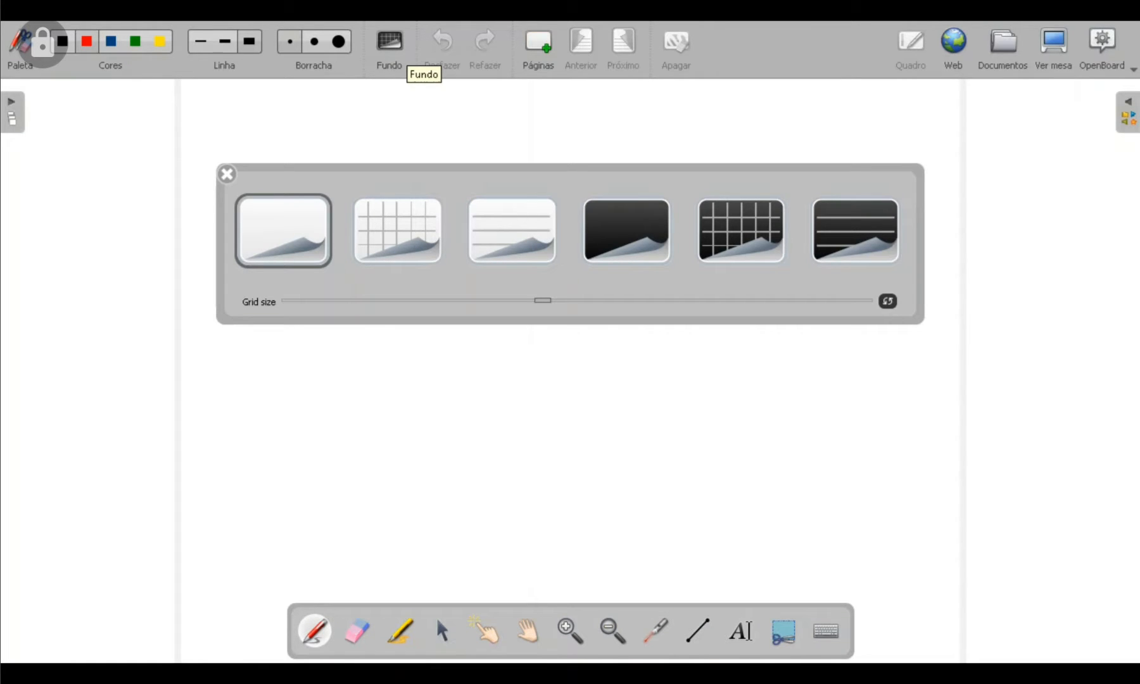
pyautogui.click(512, 244)
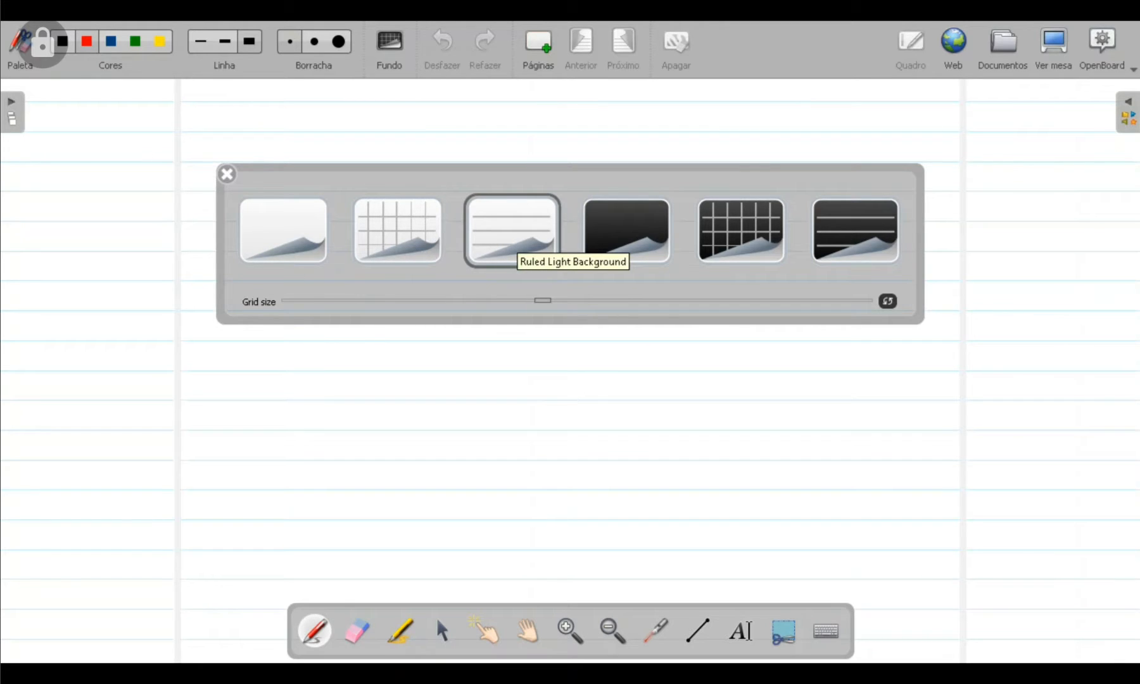
pyautogui.click(240, 193)
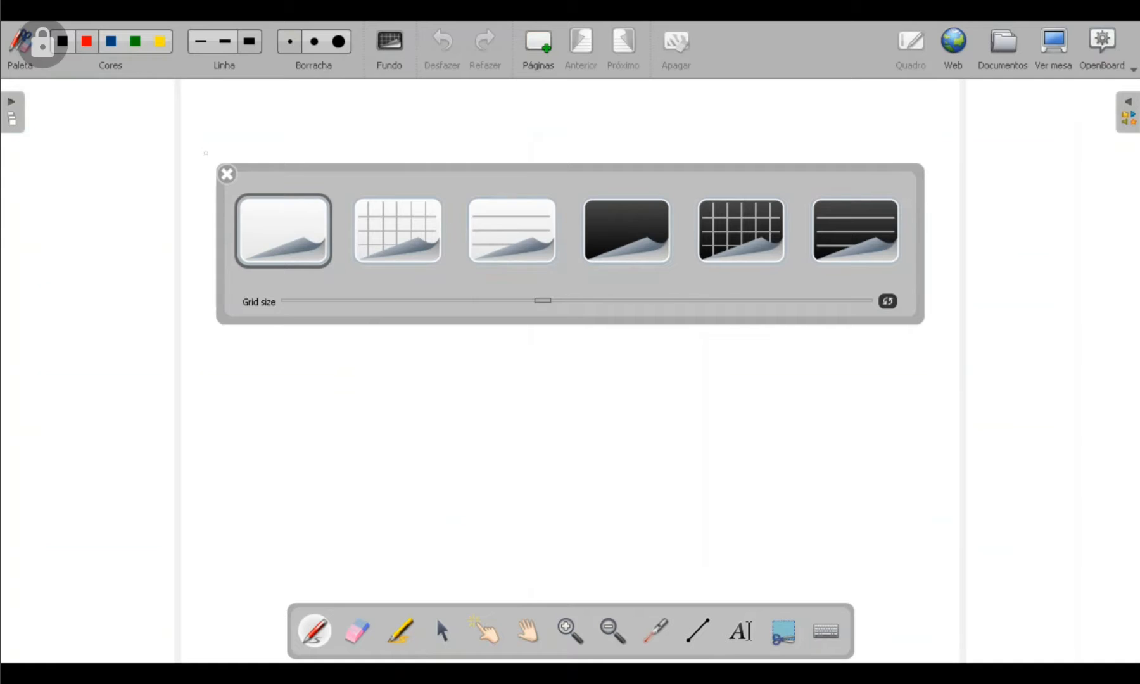
pyautogui.click(522, 233)
pyautogui.click(870, 244)
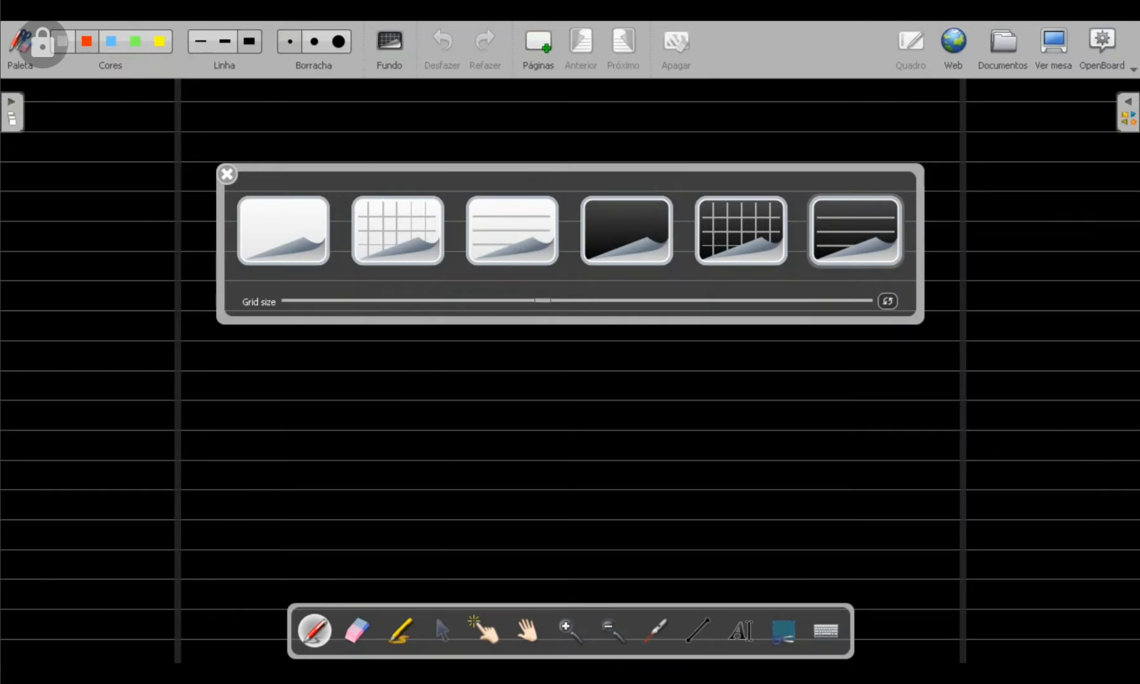
pyautogui.click(386, 237)
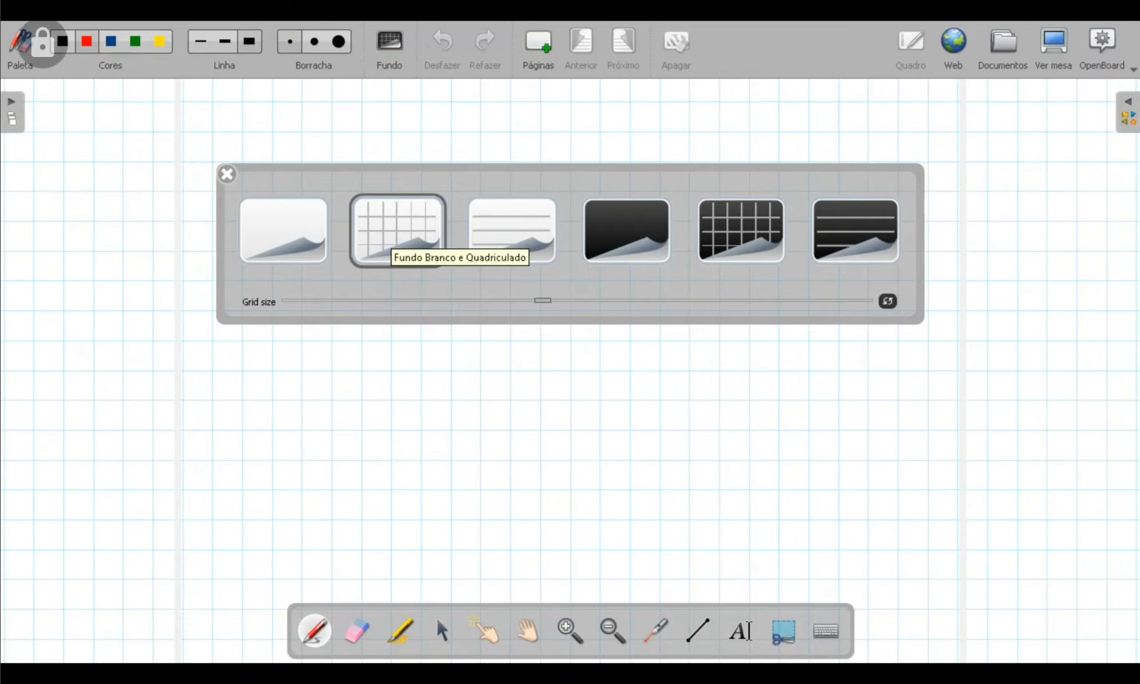
pyautogui.click(485, 251)
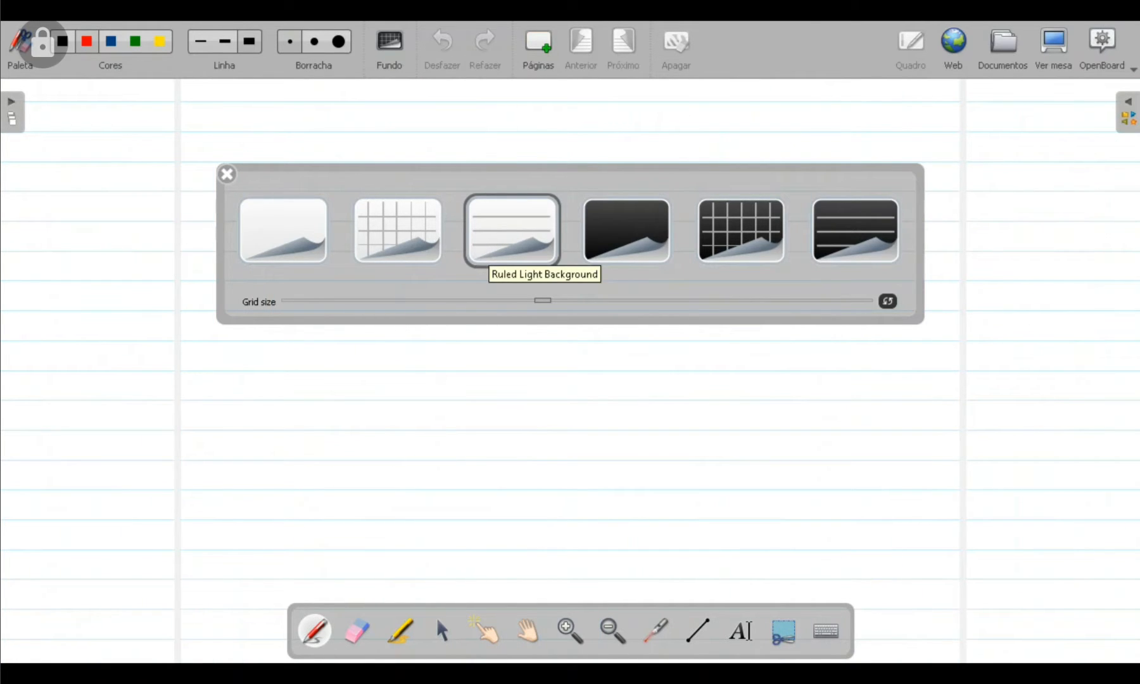
pyautogui.moveTo(229, 180); pyautogui.dragTo(222, 191)
pyautogui.click(220, 185)
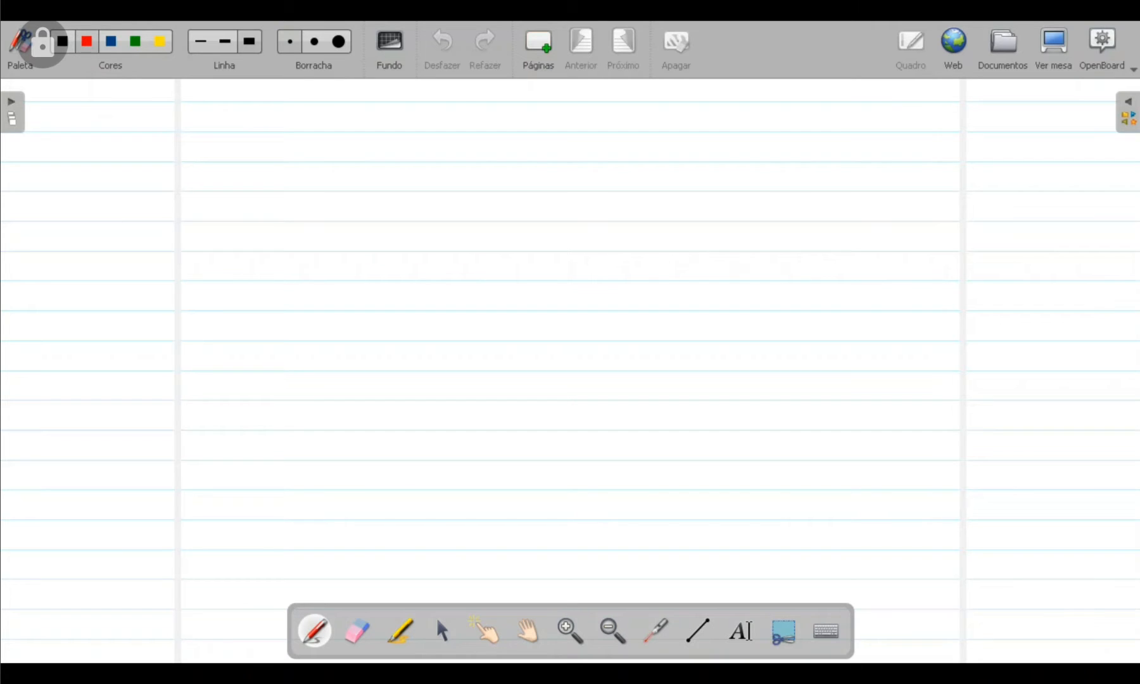
# - Handwrite 1, 2 and 3 in red near the page's upper edge, using thin, medium and thick strokes respectively
pyautogui.click(201, 42)
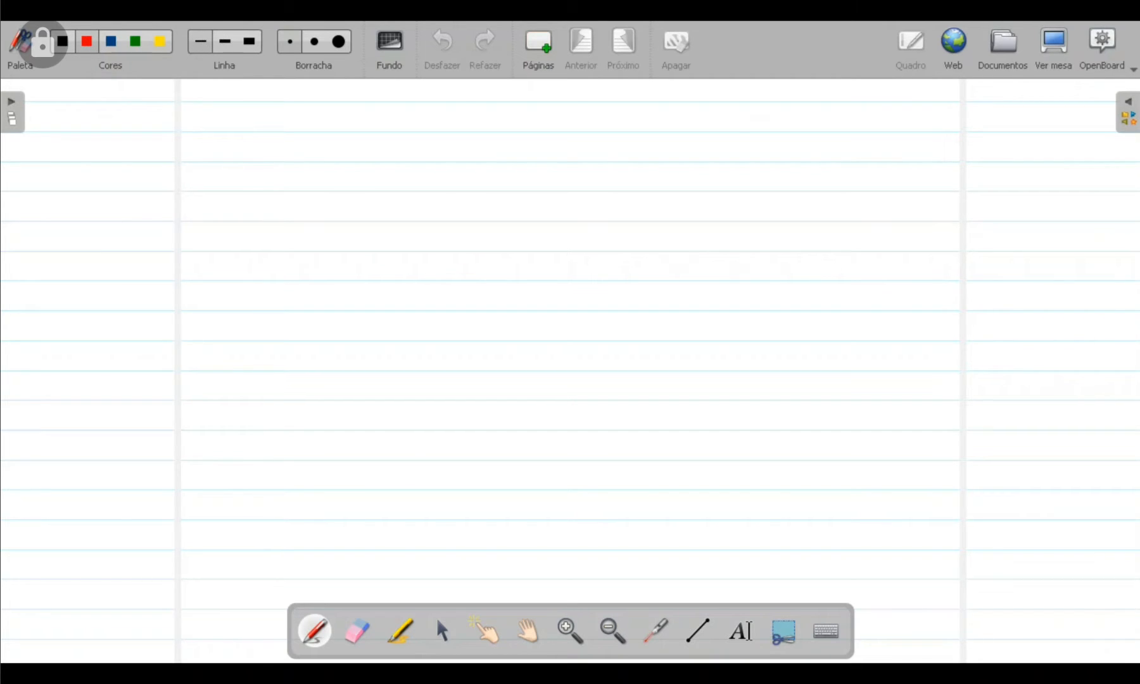
pyautogui.moveTo(212, 163); pyautogui.dragTo(226, 135)
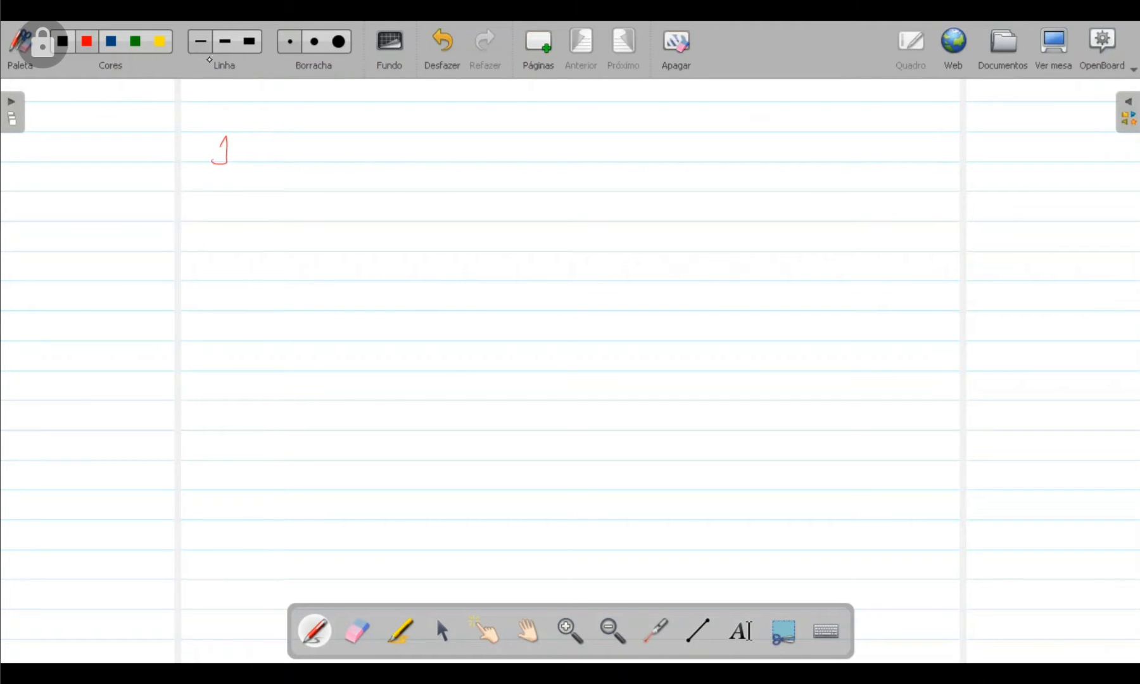
pyautogui.click(226, 41)
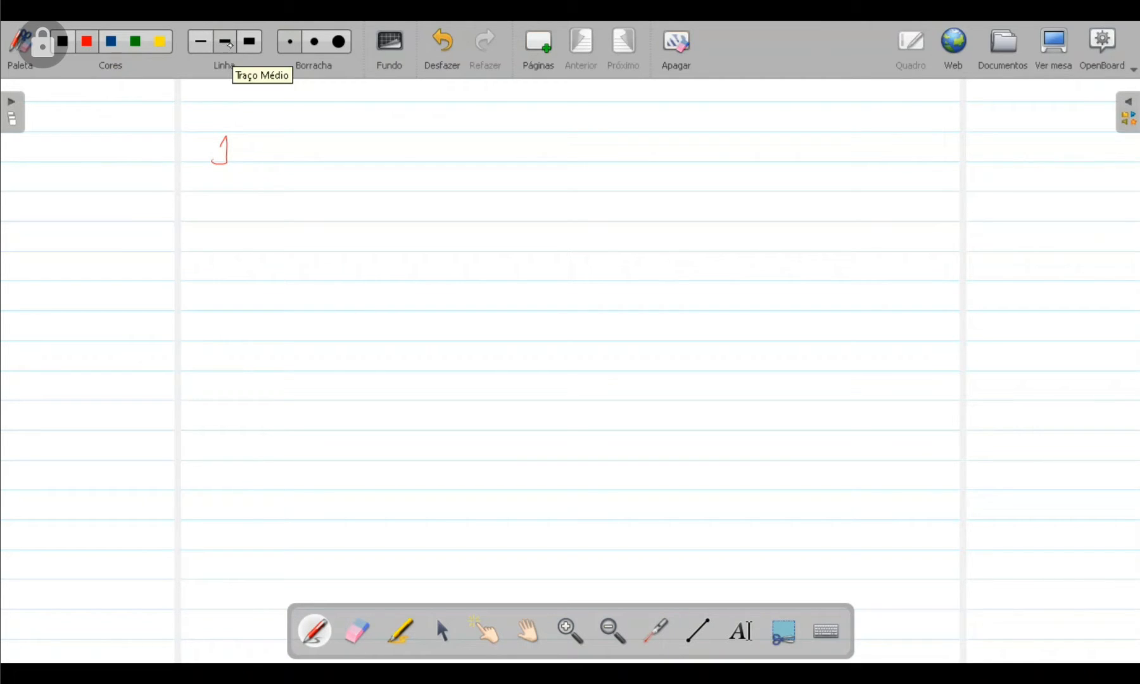
pyautogui.moveTo(274, 141)
pyautogui.mouseDown()
pyautogui.moveTo(293, 140)
pyautogui.moveTo(297, 164)
pyautogui.mouseUp()
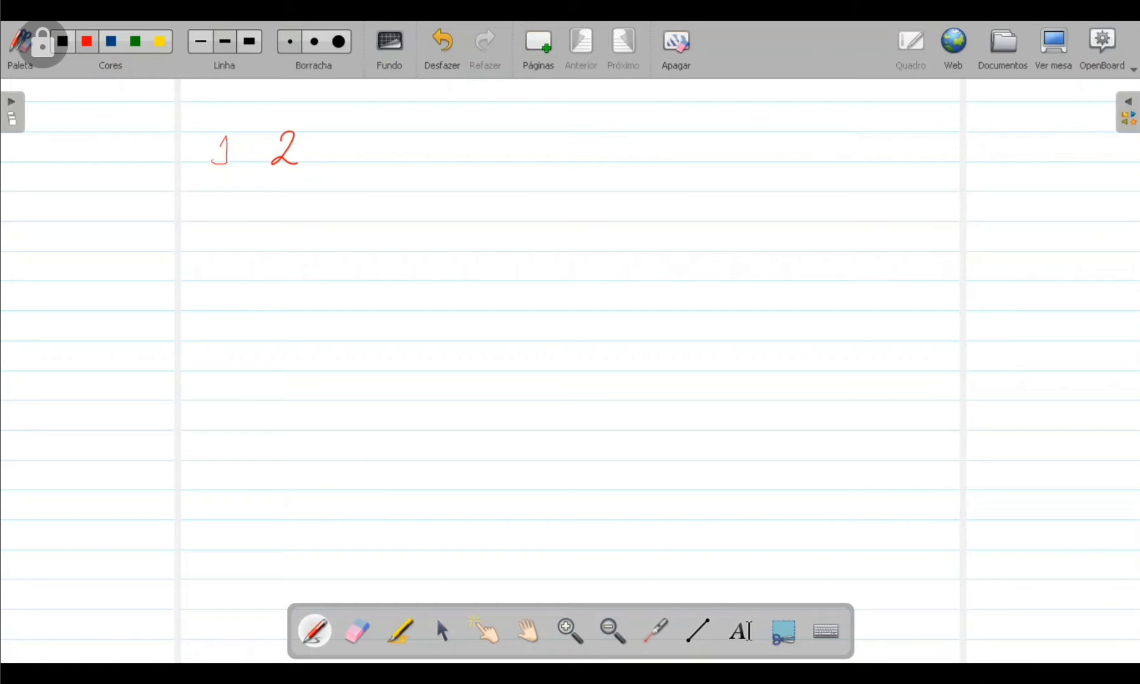
pyautogui.moveTo(341, 135)
pyautogui.mouseDown()
pyautogui.moveTo(359, 130)
pyautogui.moveTo(343, 157)
pyautogui.mouseUp()
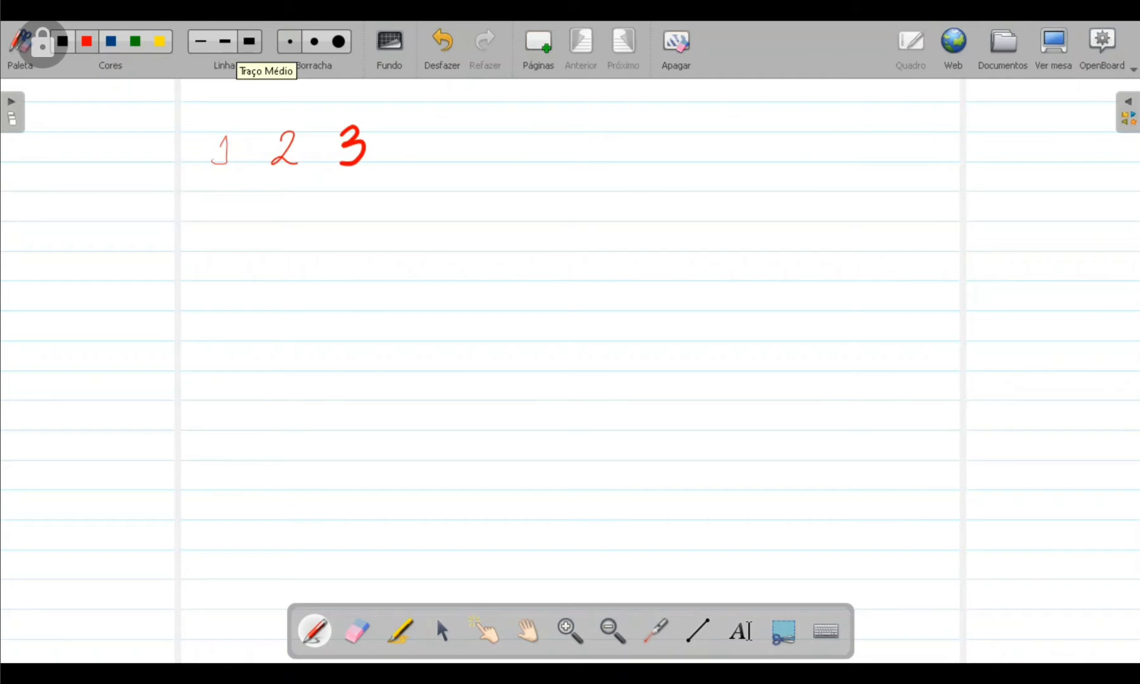
# - Handwrite a first name in thick red capital letters below the row of numbers
pyautogui.moveTo(212, 216)
pyautogui.mouseDown()
pyautogui.moveTo(206, 246)
pyautogui.moveTo(209, 225)
pyautogui.moveTo(223, 243)
pyautogui.mouseUp()
pyautogui.moveTo(235, 228)
pyautogui.mouseDown()
pyautogui.moveTo(236, 243)
pyautogui.moveTo(277, 217)
pyautogui.moveTo(280, 243)
pyautogui.moveTo(318, 243)
pyautogui.mouseUp()
pyautogui.click(289, 233)
pyautogui.click(289, 220)
pyautogui.moveTo(328, 228)
pyautogui.mouseDown()
pyautogui.moveTo(336, 242)
pyautogui.moveTo(326, 230)
pyautogui.mouseUp()
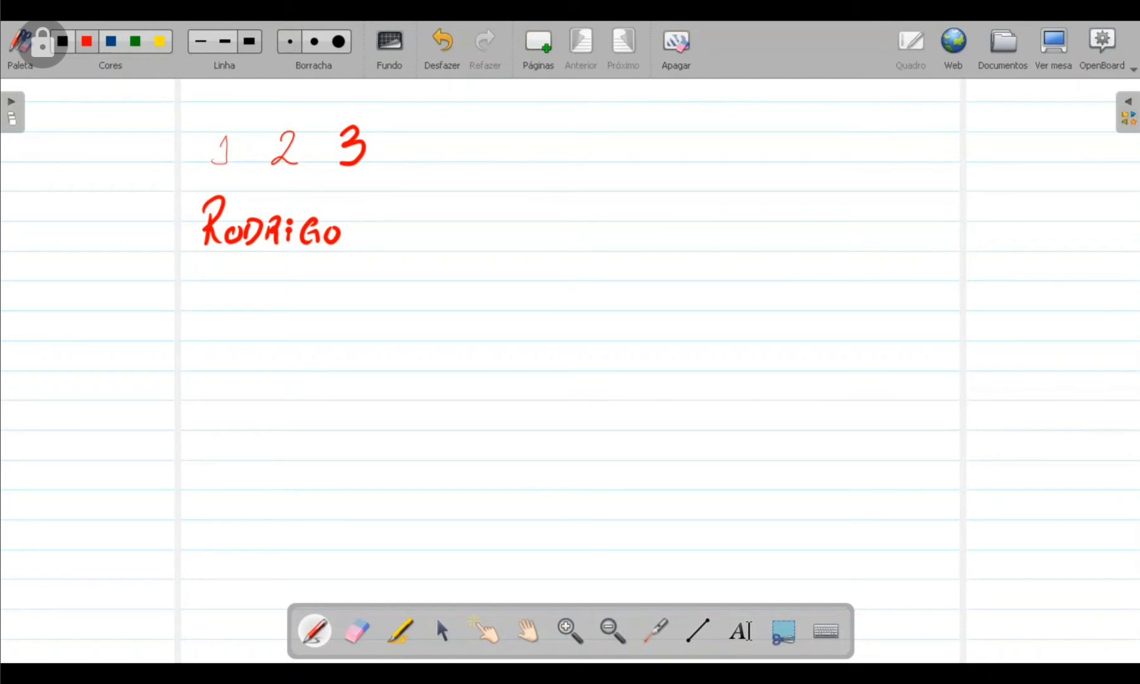
# - Erase the handwritten name below the numbers, starting with the small eraser and moving up to larger ones
pyautogui.click(291, 41)
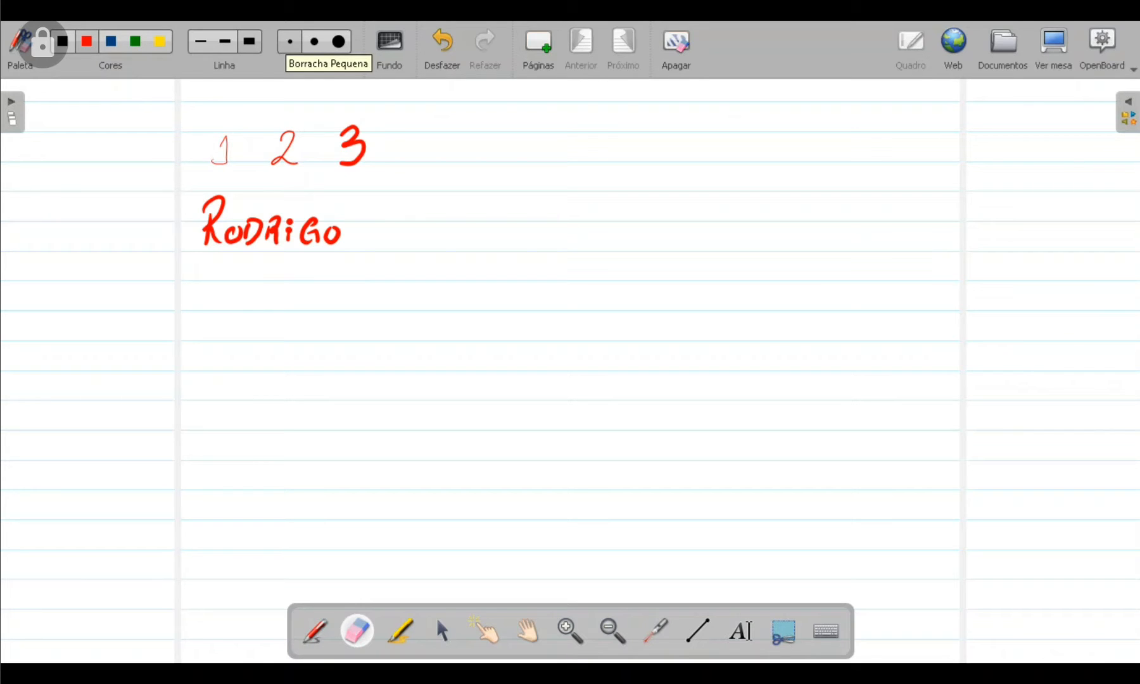
pyautogui.moveTo(344, 232); pyautogui.dragTo(331, 228)
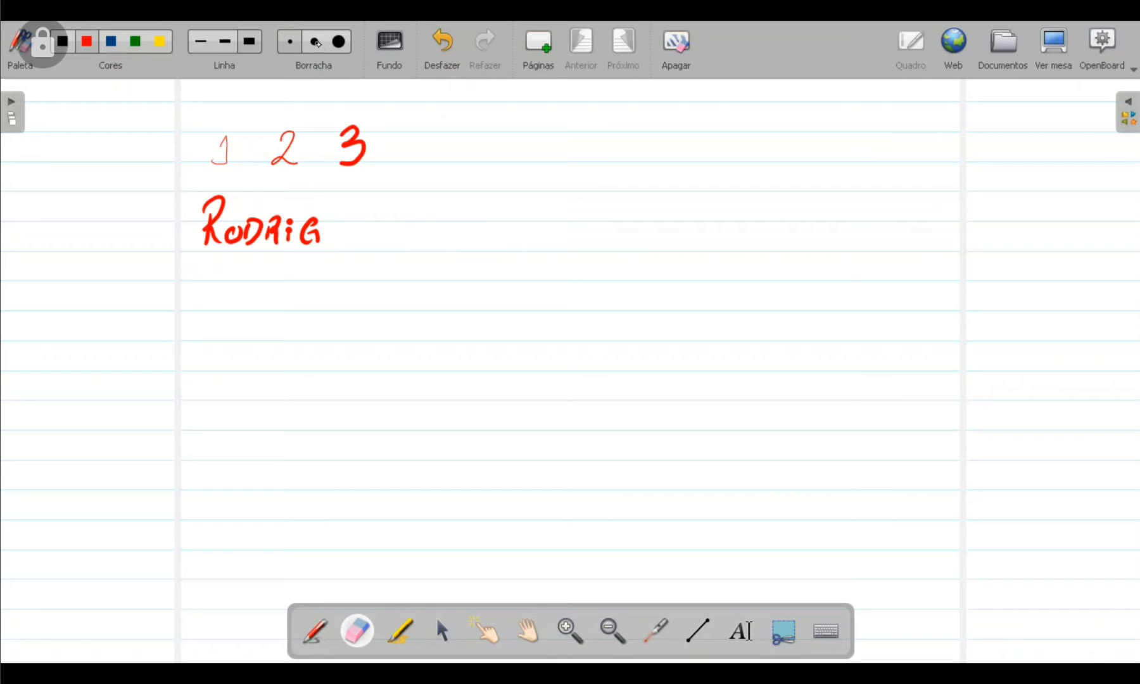
pyautogui.moveTo(323, 237)
pyautogui.mouseDown()
pyautogui.moveTo(318, 224)
pyautogui.moveTo(310, 239)
pyautogui.moveTo(315, 218)
pyautogui.mouseUp()
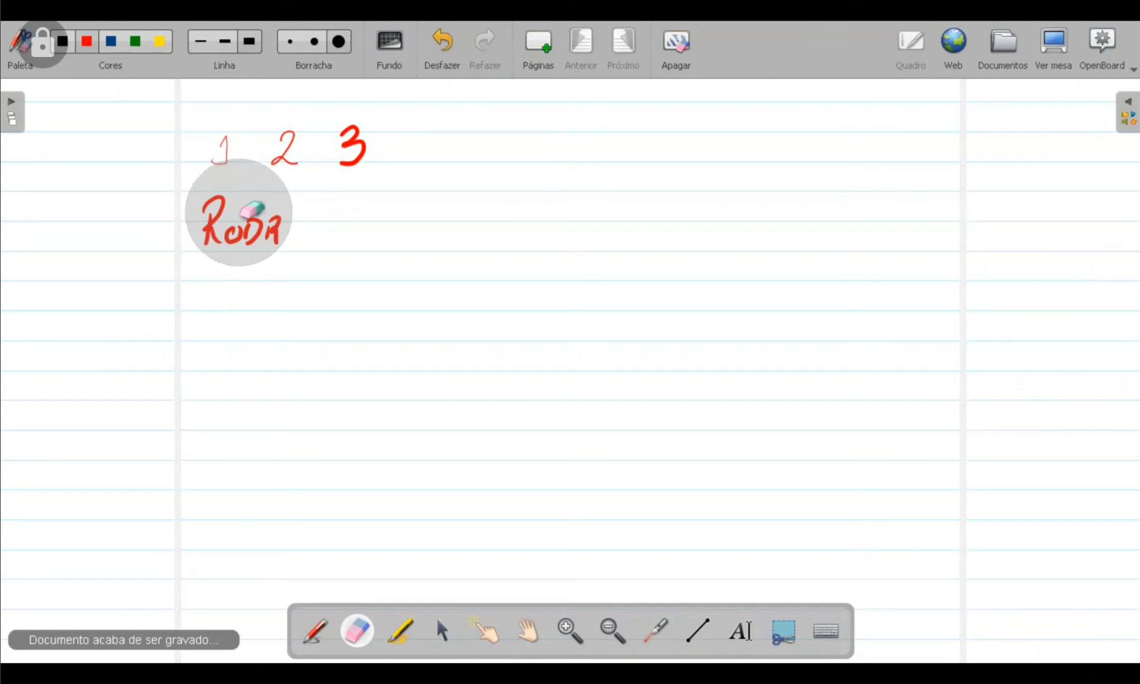
pyautogui.moveTo(242, 217); pyautogui.dragTo(231, 234)
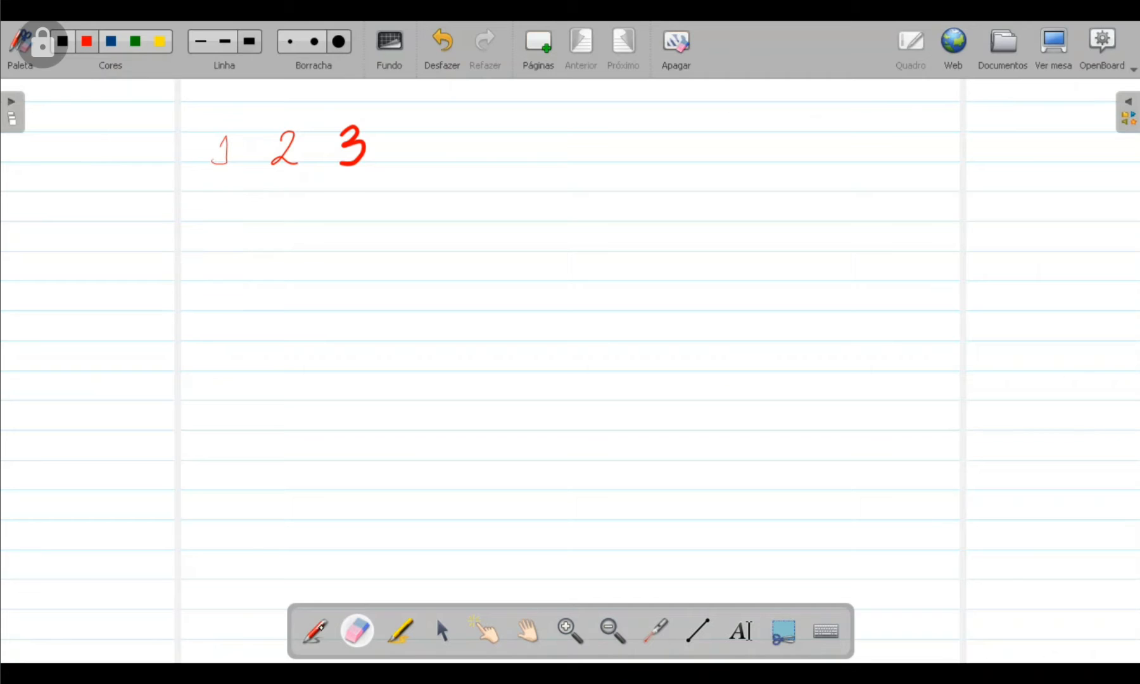
# - Draw a filled red arrow pointing right below the numbers and place an empty text box beside it
pyautogui.click(314, 631)
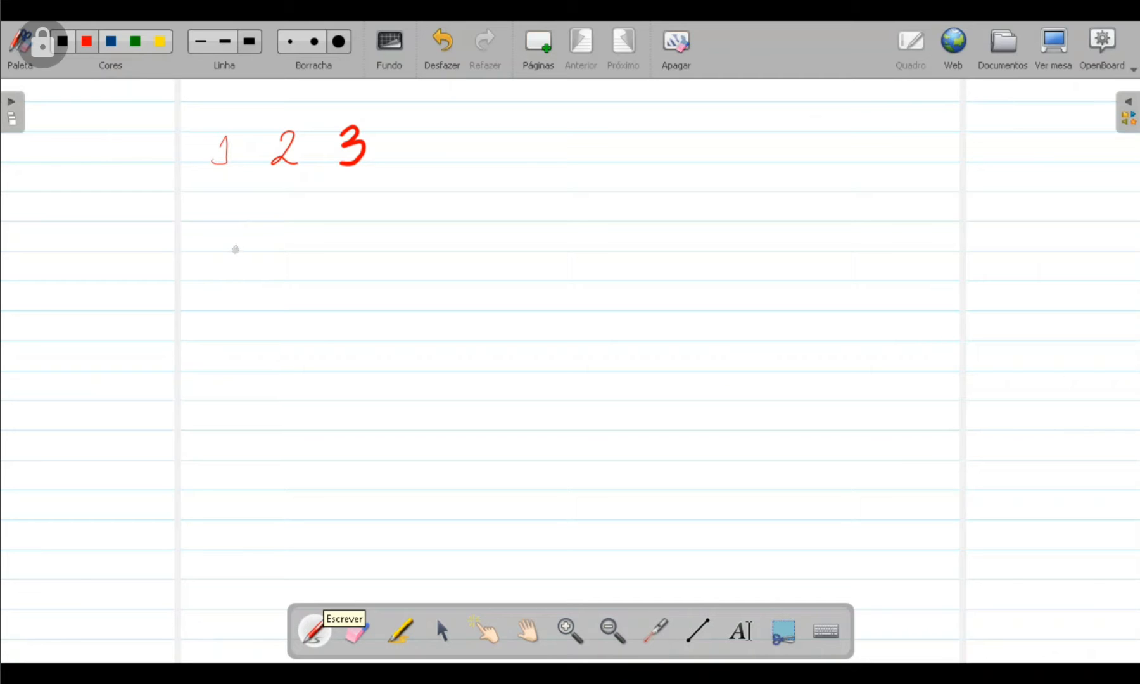
pyautogui.moveTo(229, 247)
pyautogui.mouseDown()
pyautogui.moveTo(249, 246)
pyautogui.moveTo(255, 223)
pyautogui.moveTo(270, 236)
pyautogui.moveTo(253, 253)
pyautogui.moveTo(250, 226)
pyautogui.mouseUp()
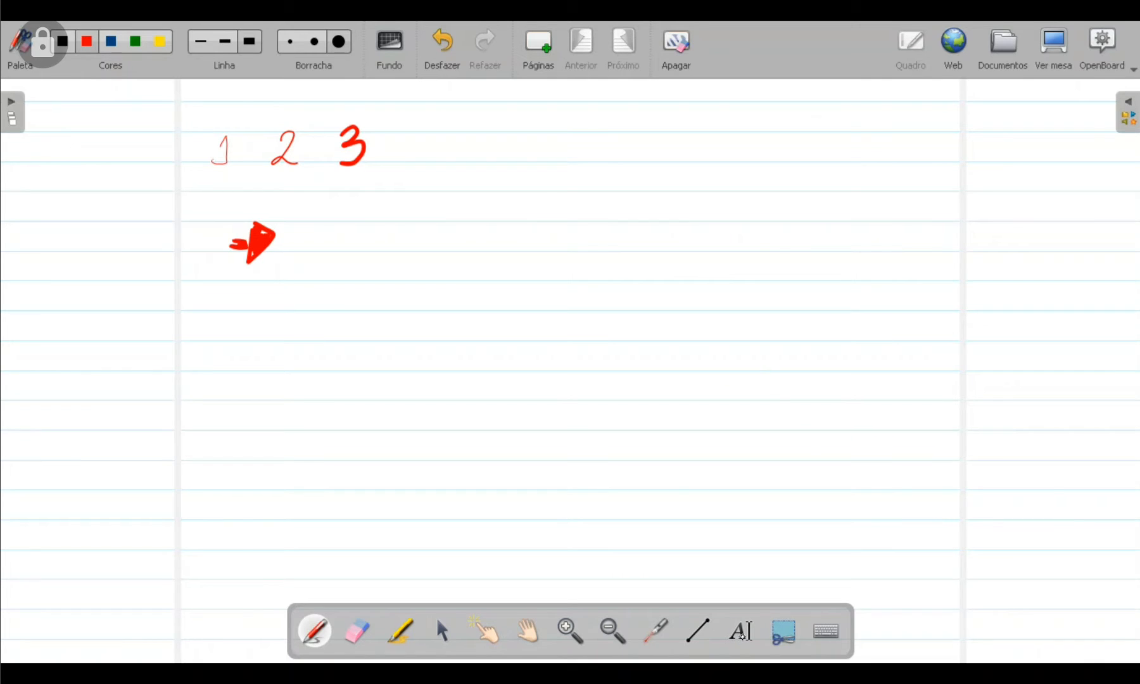
pyautogui.click(740, 631)
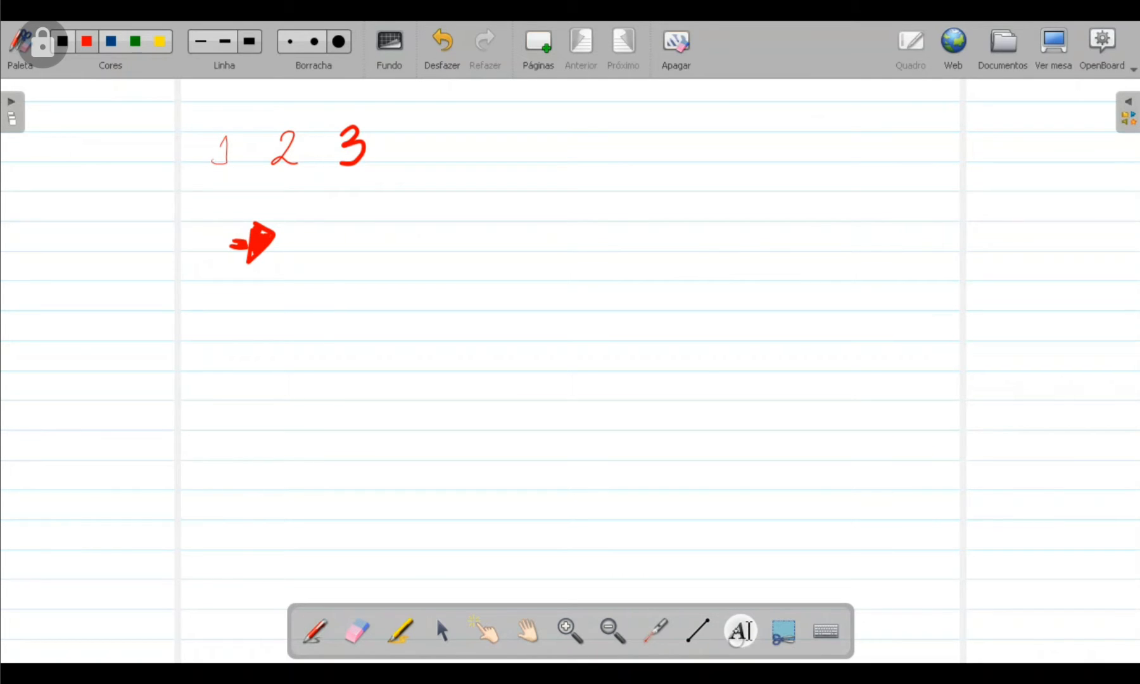
pyautogui.click(348, 252)
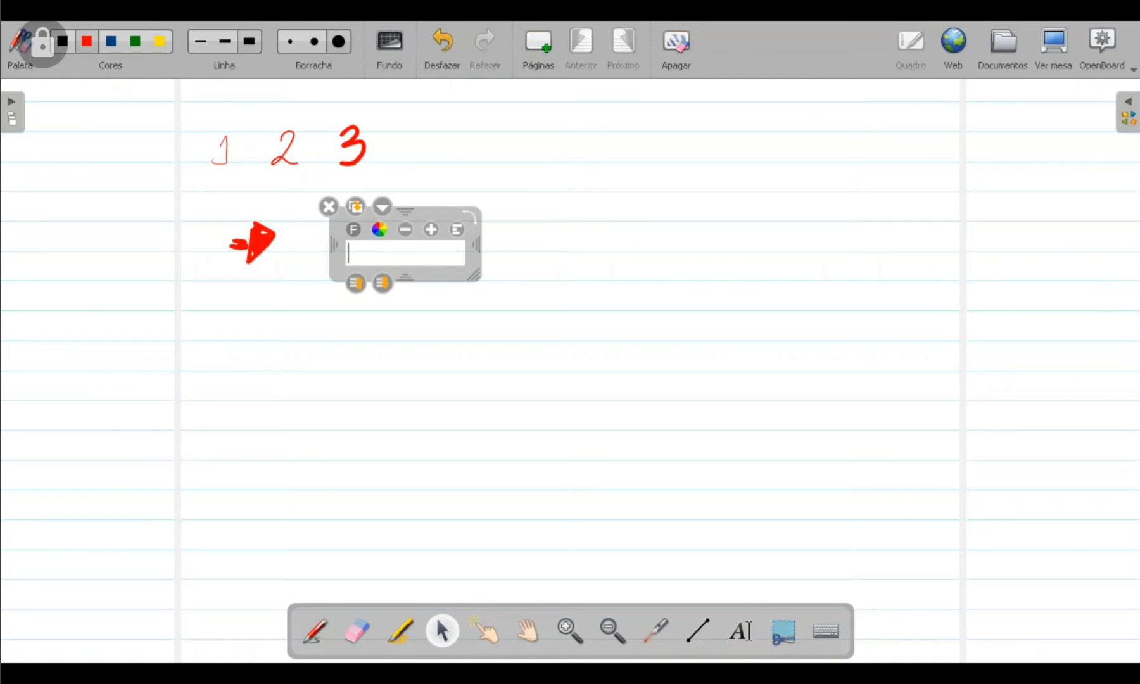
pyautogui.write('Biomas')
pyautogui.press('BackSpace')
pyautogui.press('BackSpace')
pyautogui.press('BackSpace')
pyautogui.press('BackSpace')
pyautogui.press('BackSpace')
pyautogui.press('BackSpace')
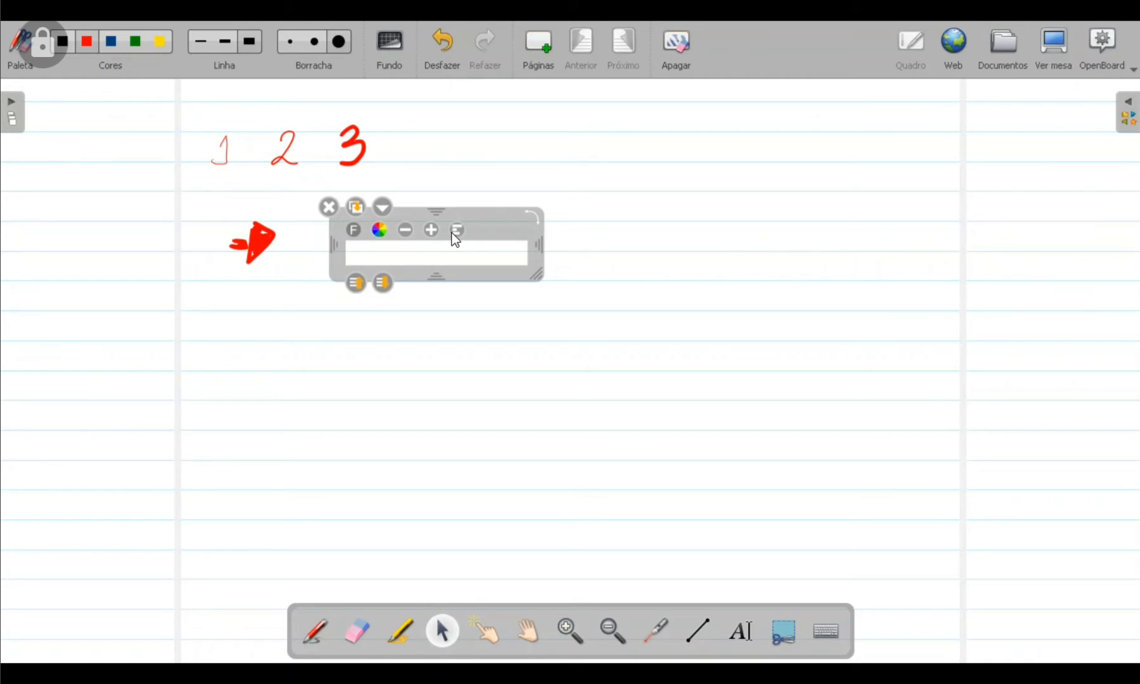
# - Set the empty text box's font to Arial
pyautogui.click(352, 231)
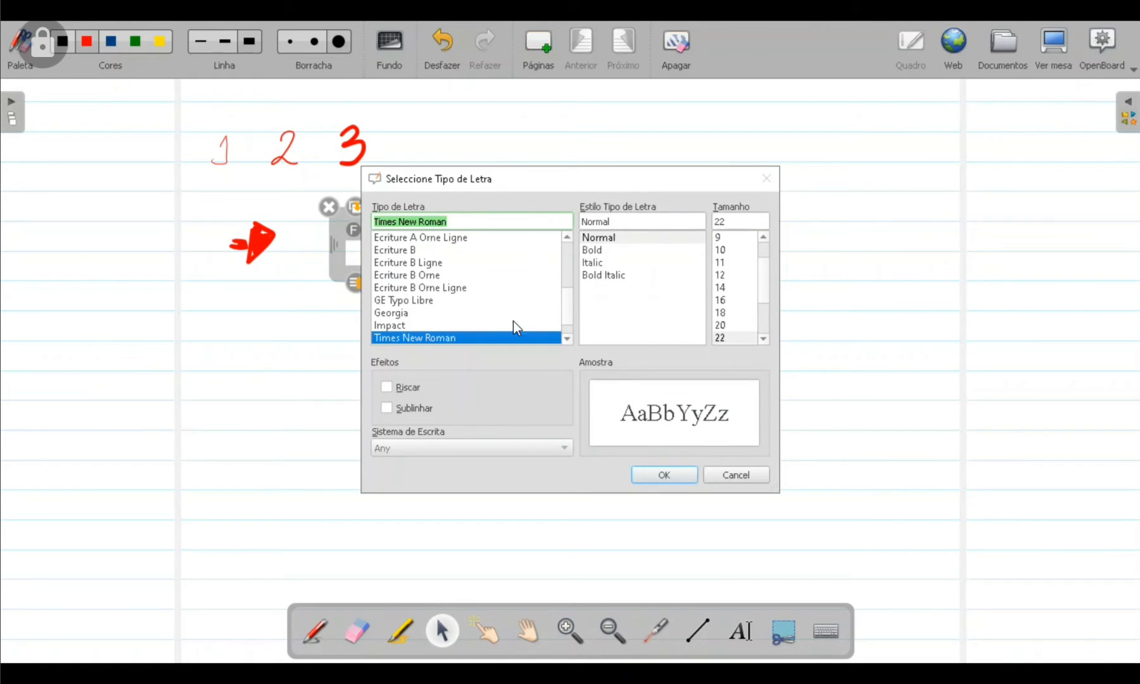
pyautogui.moveTo(563, 309); pyautogui.dragTo(514, 246)
pyautogui.click(418, 250)
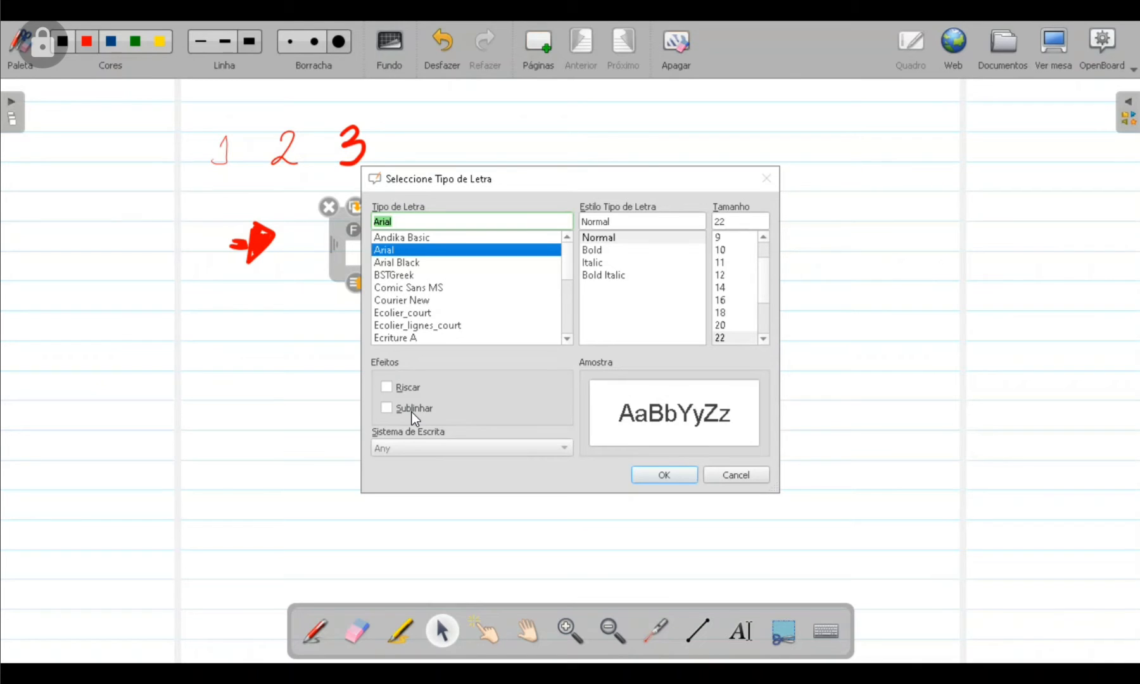
pyautogui.click(651, 477)
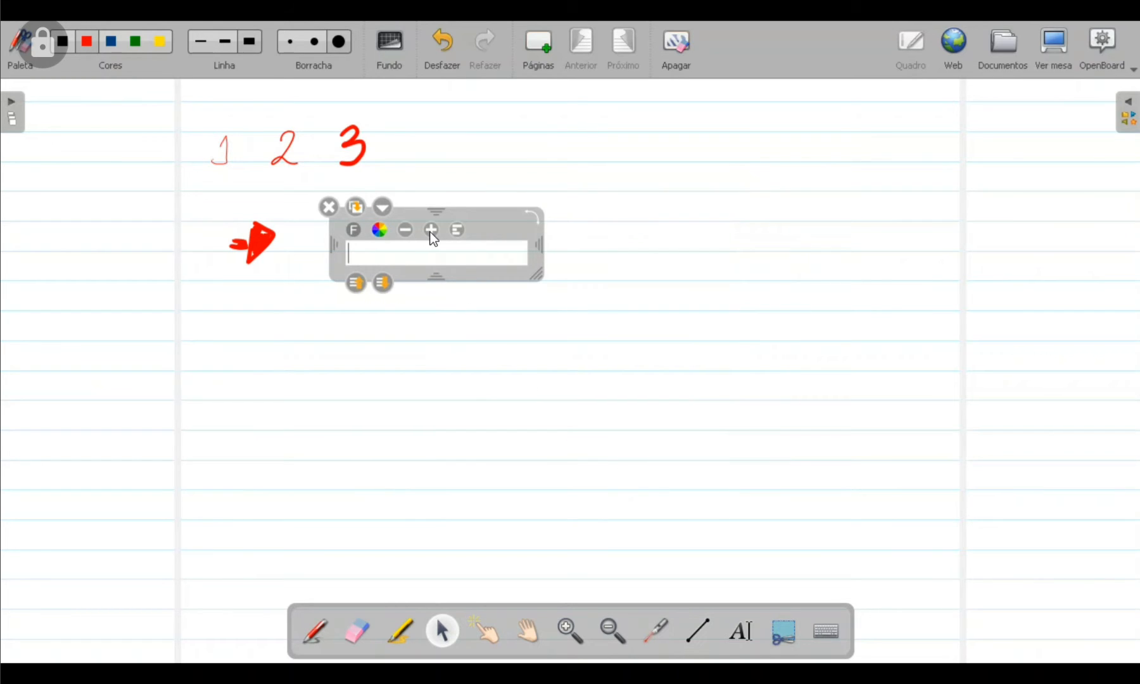
# - Set the text colour to blue (#0000ff) and enter BIOMAS in the text box
pyautogui.click(380, 231)
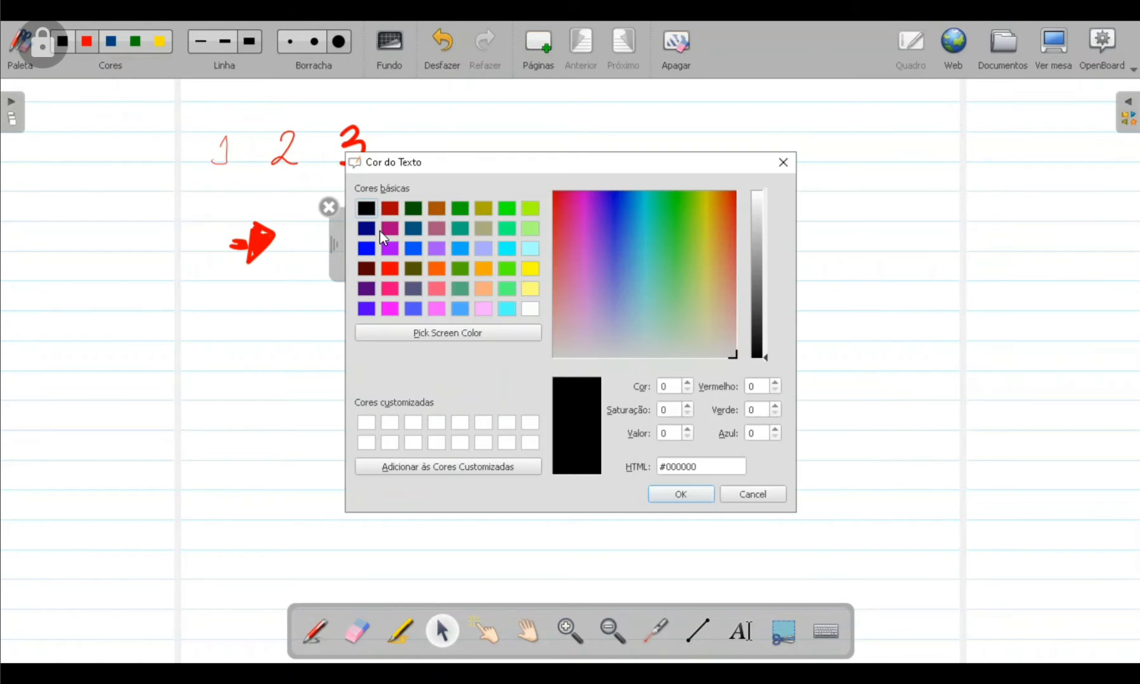
pyautogui.click(362, 253)
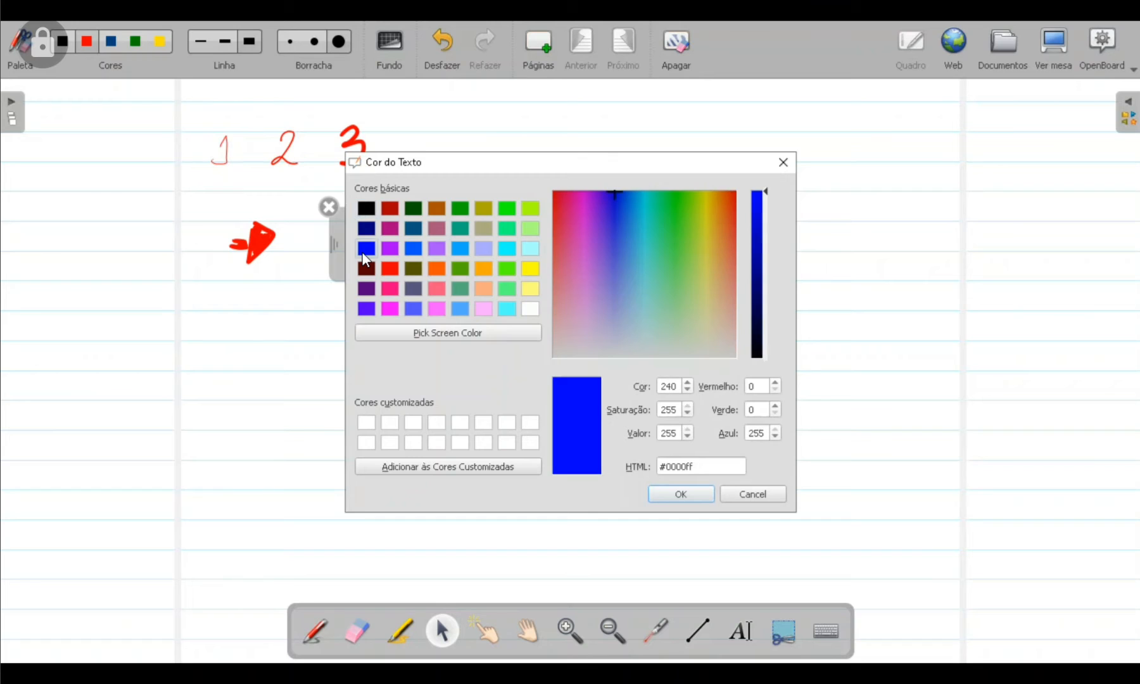
pyautogui.click(683, 494)
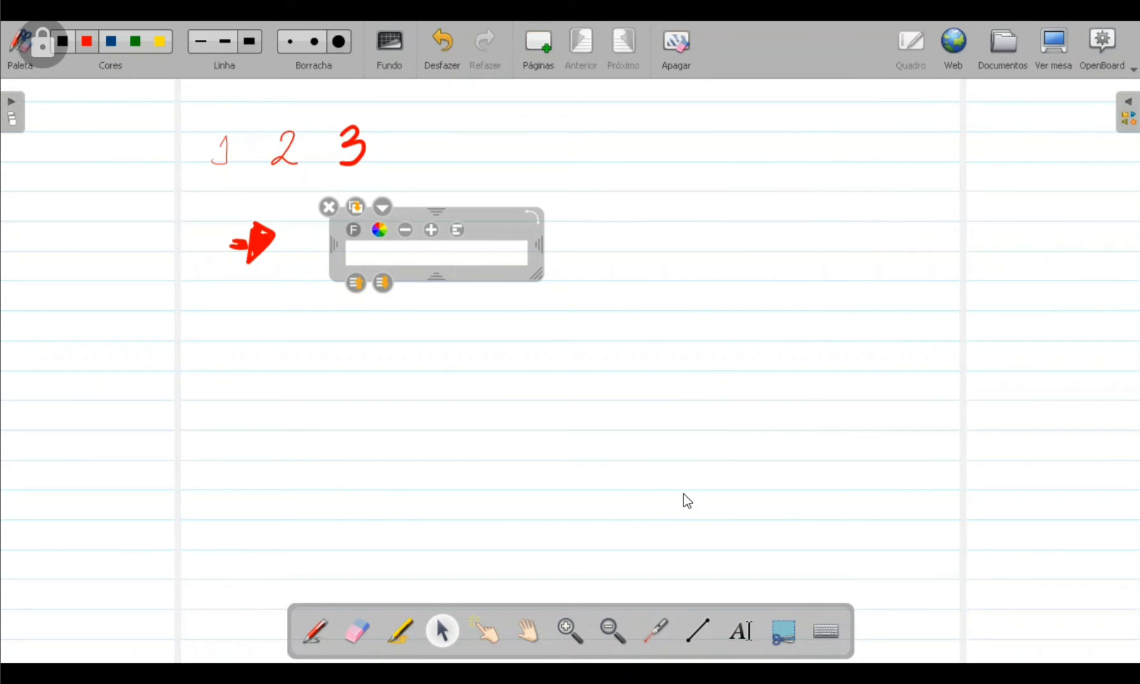
pyautogui.write('BIOMAS')
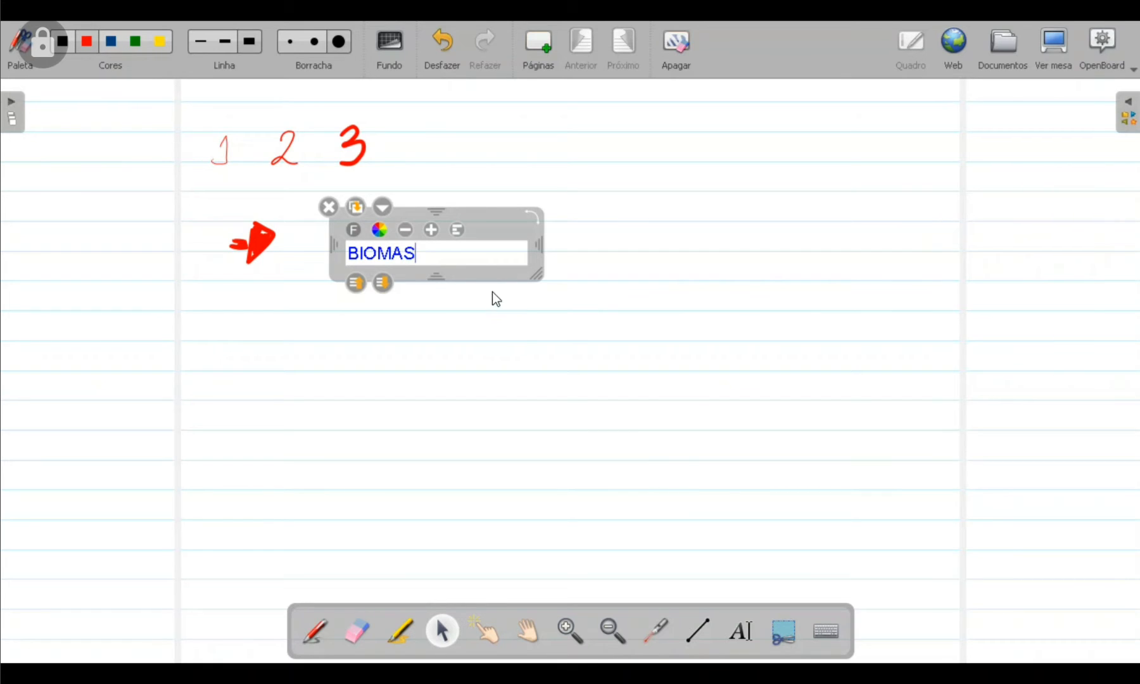
# - Enlarge the BIOMAS text slightly and move it right next to the red arrow, leaving it deselected
pyautogui.click(432, 231)
pyautogui.click(433, 232)
pyautogui.click(407, 229)
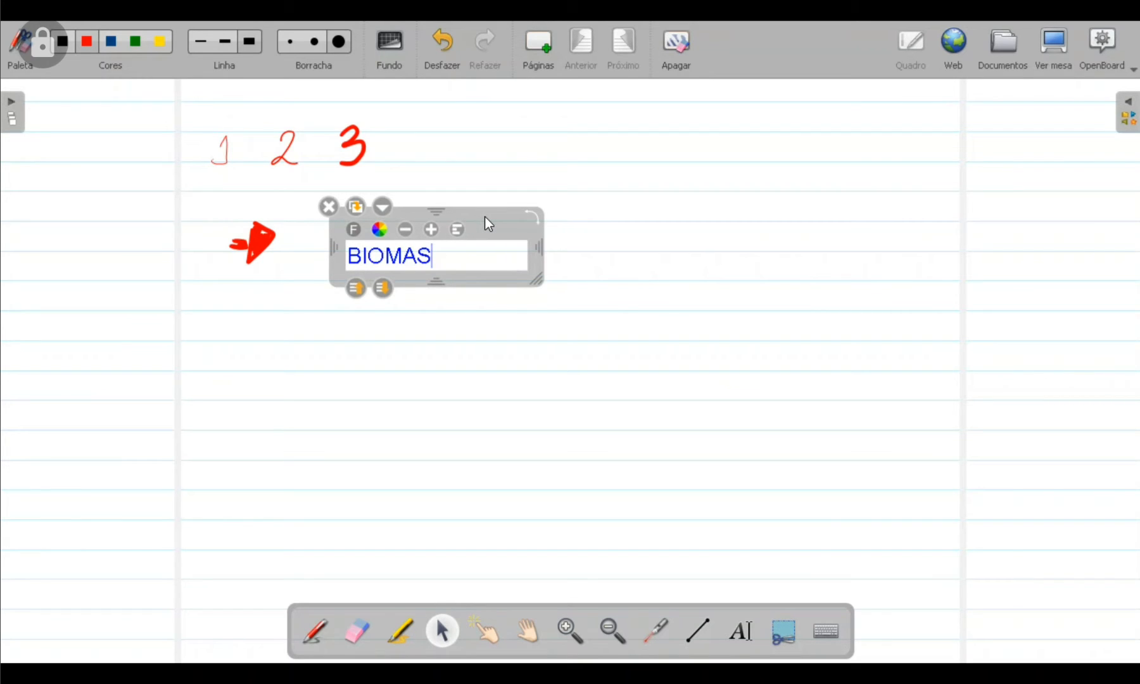
pyautogui.moveTo(492, 220); pyautogui.dragTo(438, 204)
pyautogui.click(433, 381)
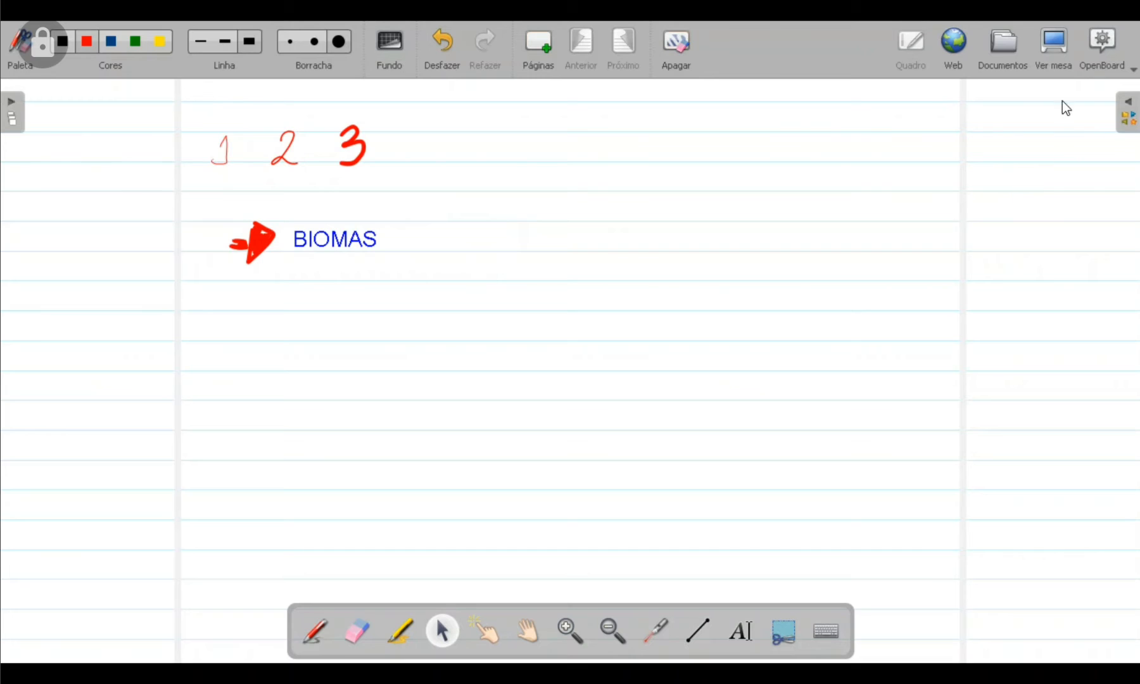
# - Browse the library's shapes from the blue ones through to the white ones, and return to its main folders
pyautogui.click(1129, 110)
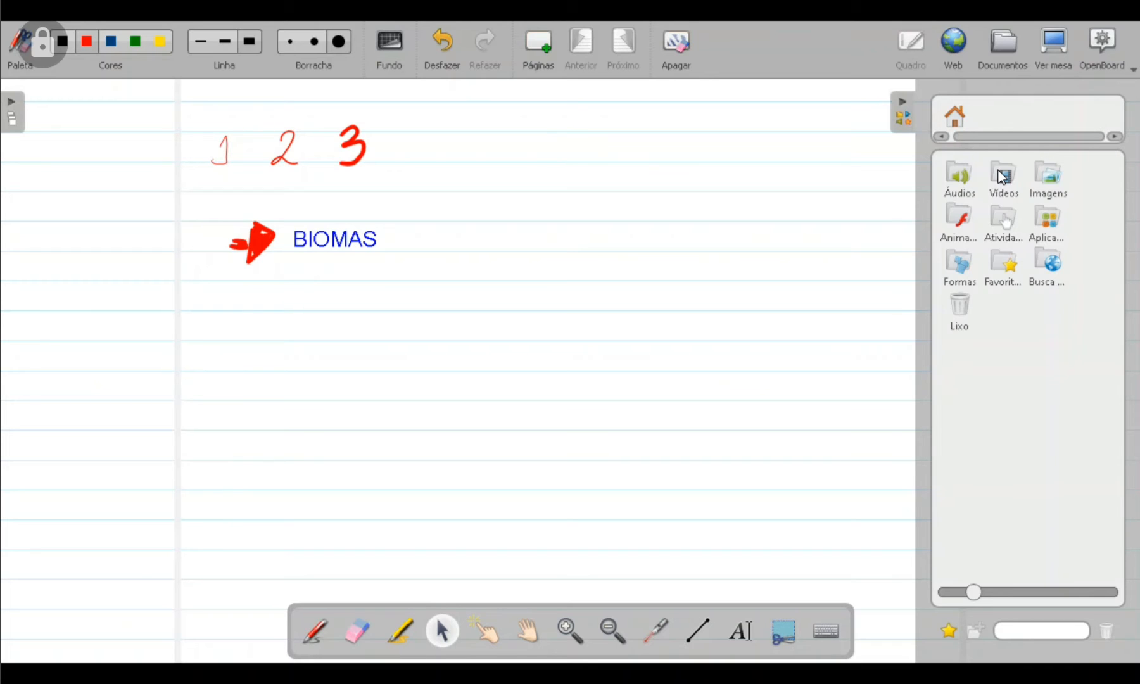
pyautogui.click(949, 279)
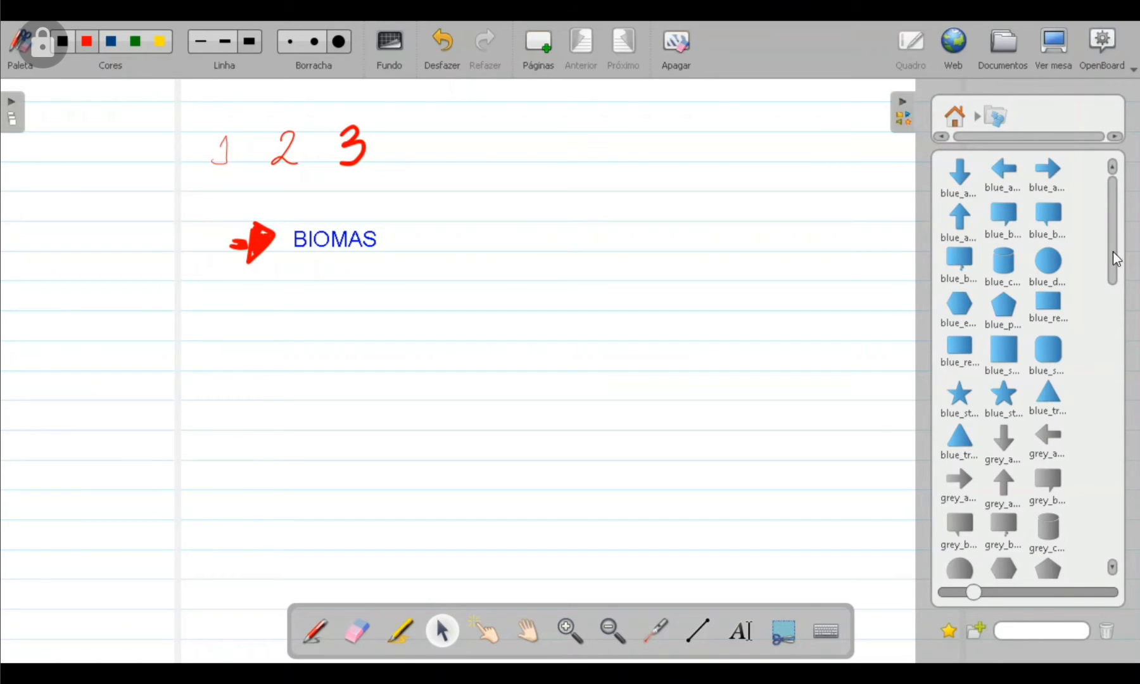
pyautogui.moveTo(1108, 235); pyautogui.dragTo(1116, 564)
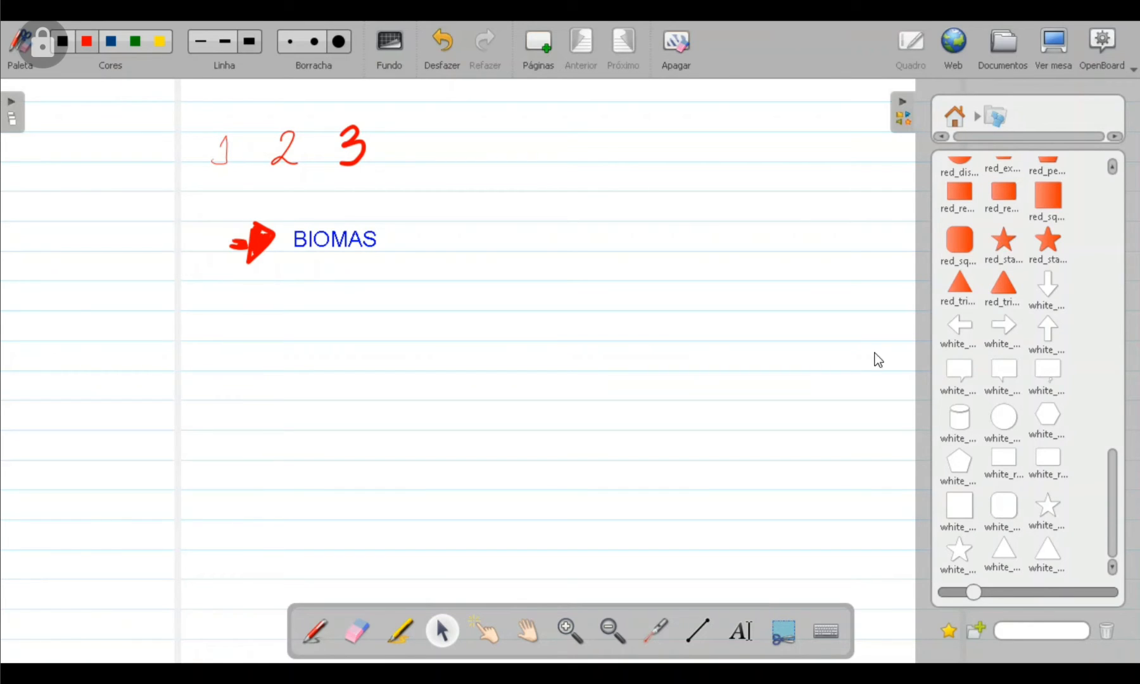
pyautogui.moveTo(1113, 493); pyautogui.dragTo(1053, 194)
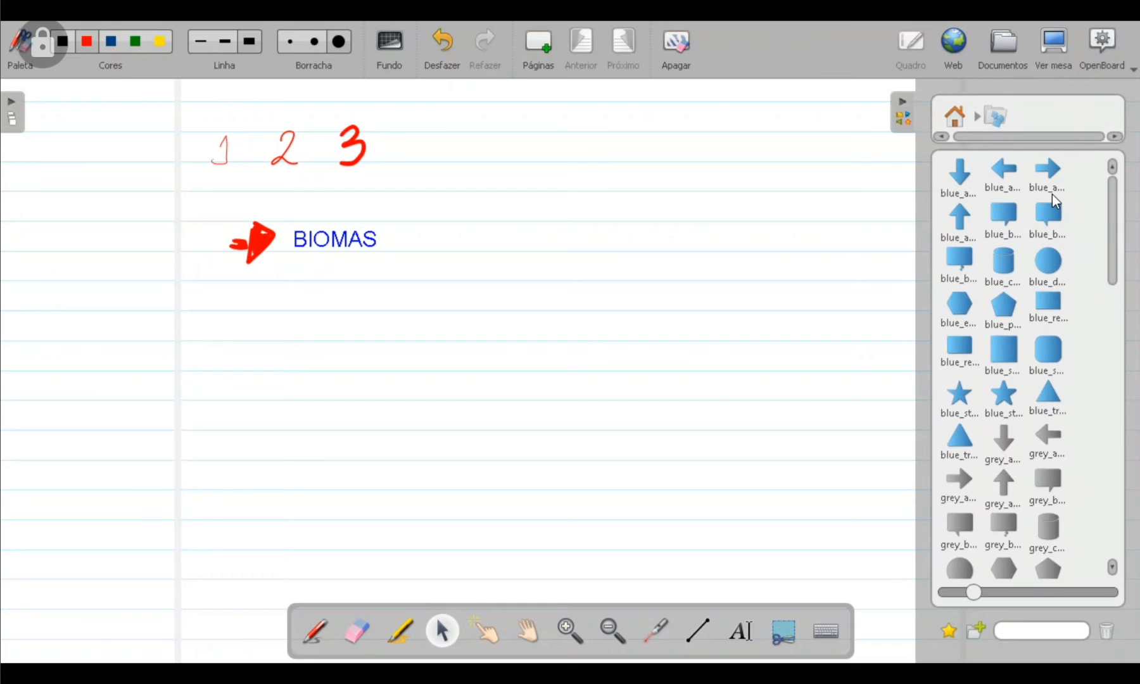
pyautogui.click(957, 116)
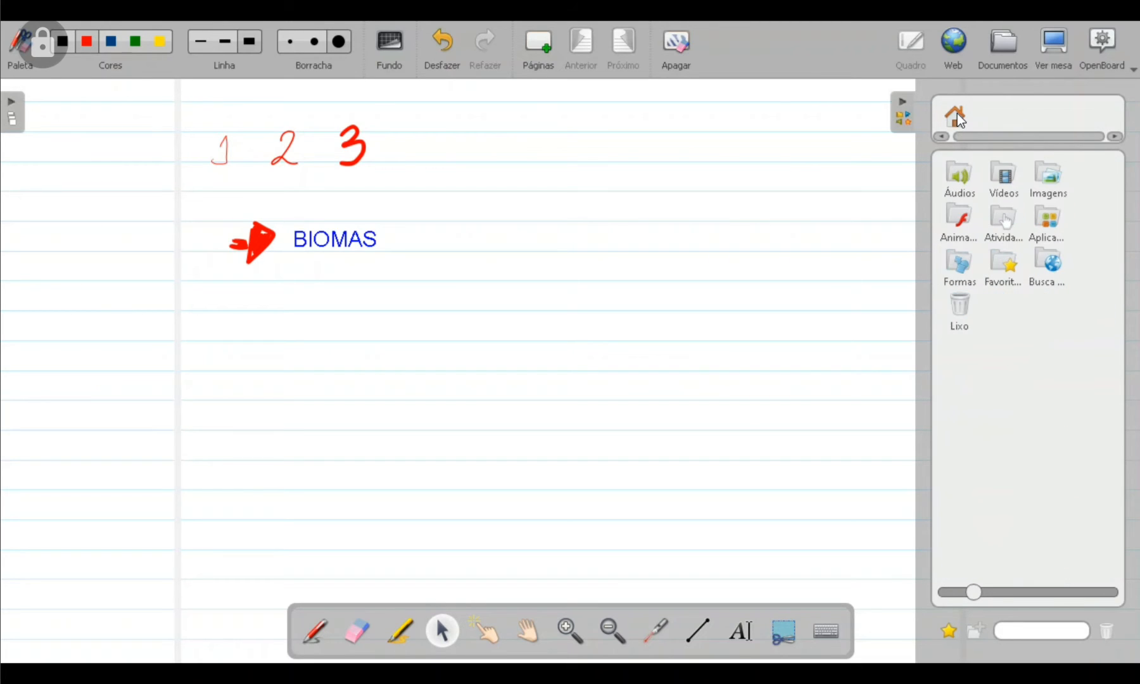
# - Add a Notes sticky note from the library's applications and position it fully visible on the page, beside BIOMAS
pyautogui.click(1040, 219)
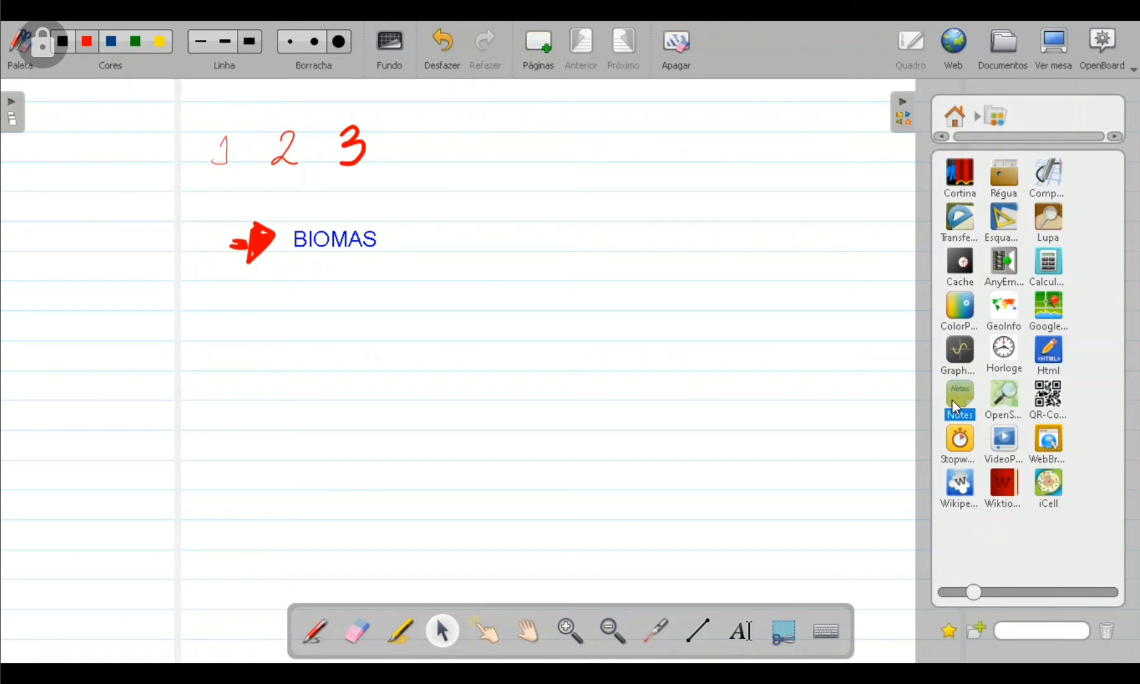
pyautogui.moveTo(784, 287); pyautogui.dragTo(785, 289)
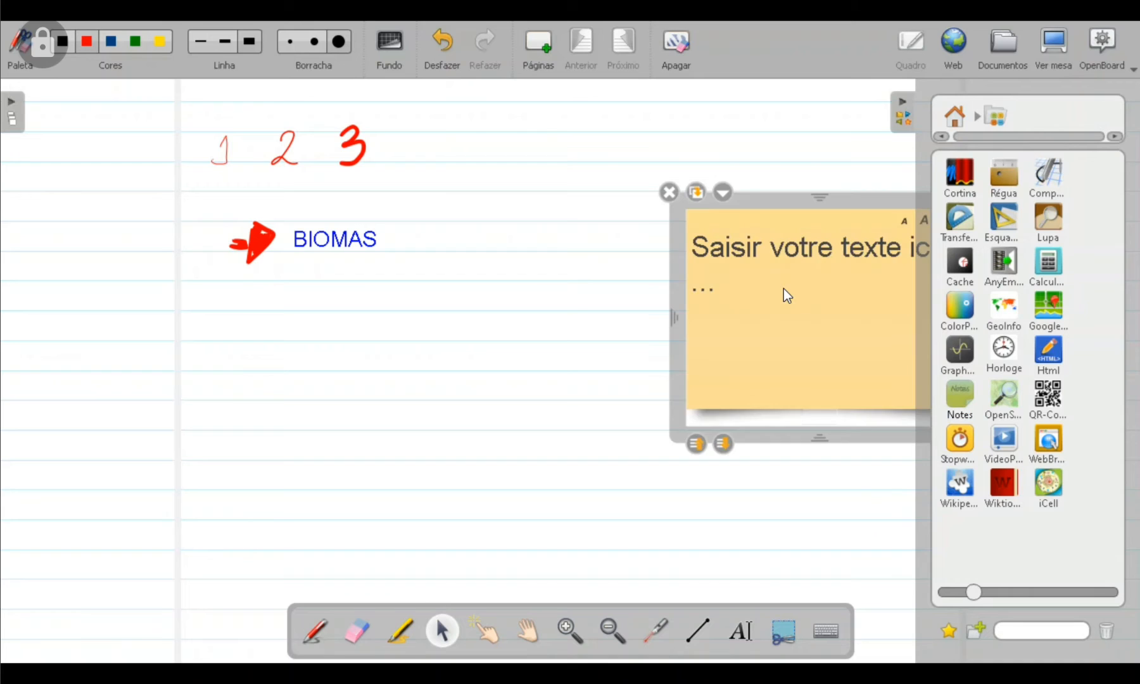
pyautogui.moveTo(765, 205); pyautogui.dragTo(683, 199)
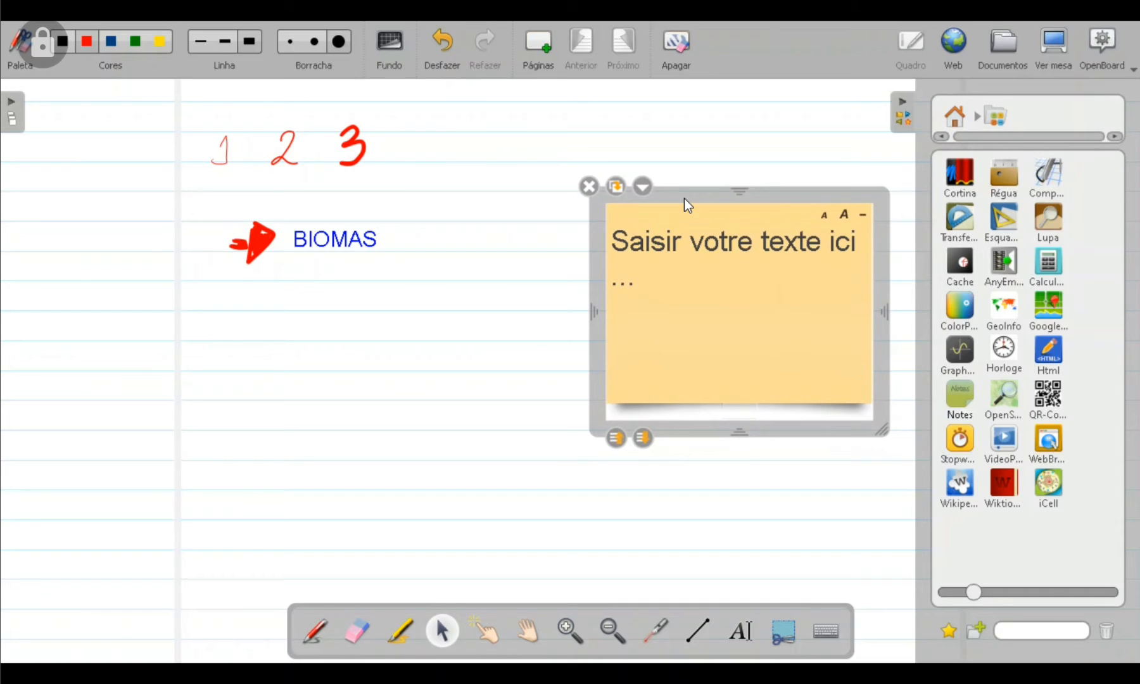
# - Replace the sticky note's placeholder text with "Avaliação trimestral no dia 09/04"
pyautogui.click(652, 286)
pyautogui.press('BackSpace')
pyautogui.press('BackSpace')
pyautogui.press('BackSpace')
pyautogui.press('BackSpace')
pyautogui.press('BackSpace')
pyautogui.press('BackSpace')
pyautogui.press('BackSpace')
pyautogui.press('BackSpace')
pyautogui.press('BackSpace')
pyautogui.press('BackSpace')
pyautogui.press('BackSpace')
pyautogui.press('BackSpace')
pyautogui.press('BackSpace')
pyautogui.press('BackSpace')
pyautogui.press('BackSpace')
pyautogui.press('BackSpace')
pyautogui.press('BackSpace')
pyautogui.press('BackSpace')
pyautogui.press('BackSpace')
pyautogui.press('BackSpace')
pyautogui.press('BackSpace')
pyautogui.press('BackSpace')
pyautogui.press('BackSpace')
pyautogui.press('BackSpace')
pyautogui.press('BackSpace')
pyautogui.press('BackSpace')
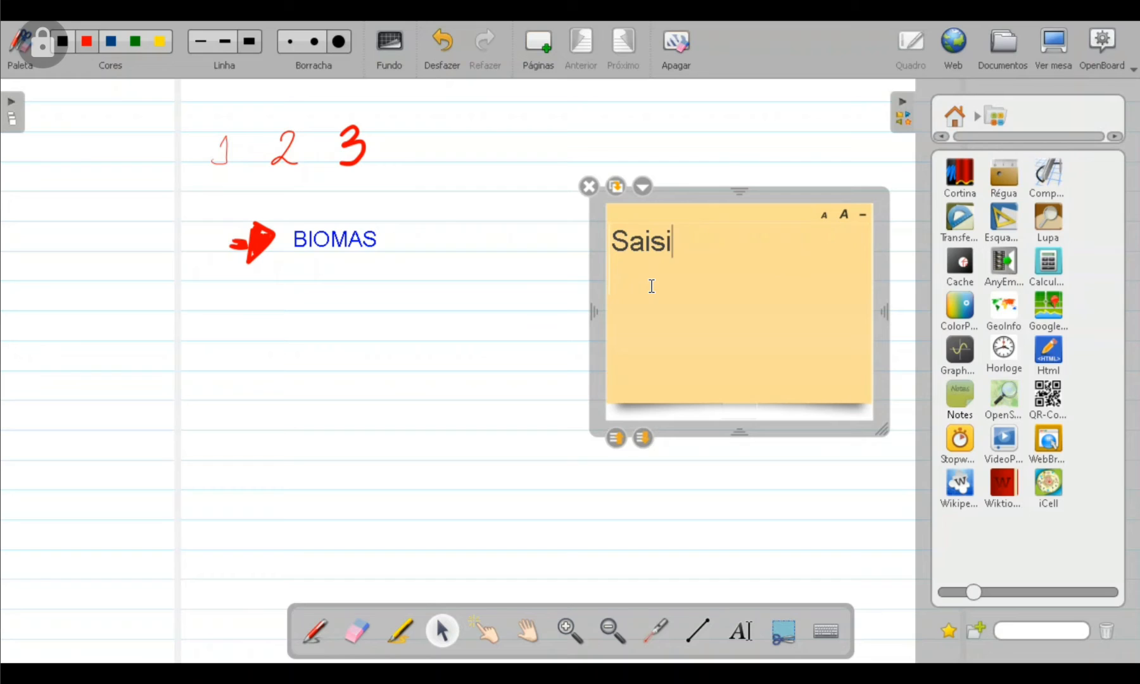
pyautogui.write('aVA')
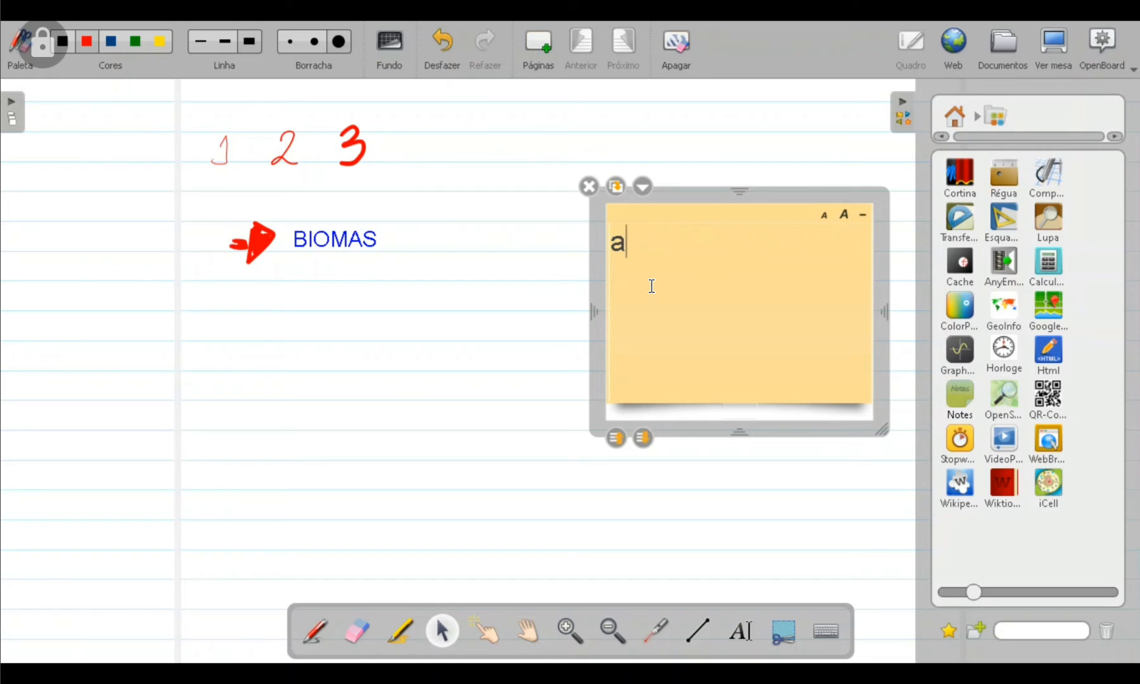
pyautogui.press('BackSpace')
pyautogui.press('BackSpace')
pyautogui.press('BackSpace')
pyautogui.write('Avaliação tri')
pyautogui.press('BackSpace')
pyautogui.write('rimestral no da')
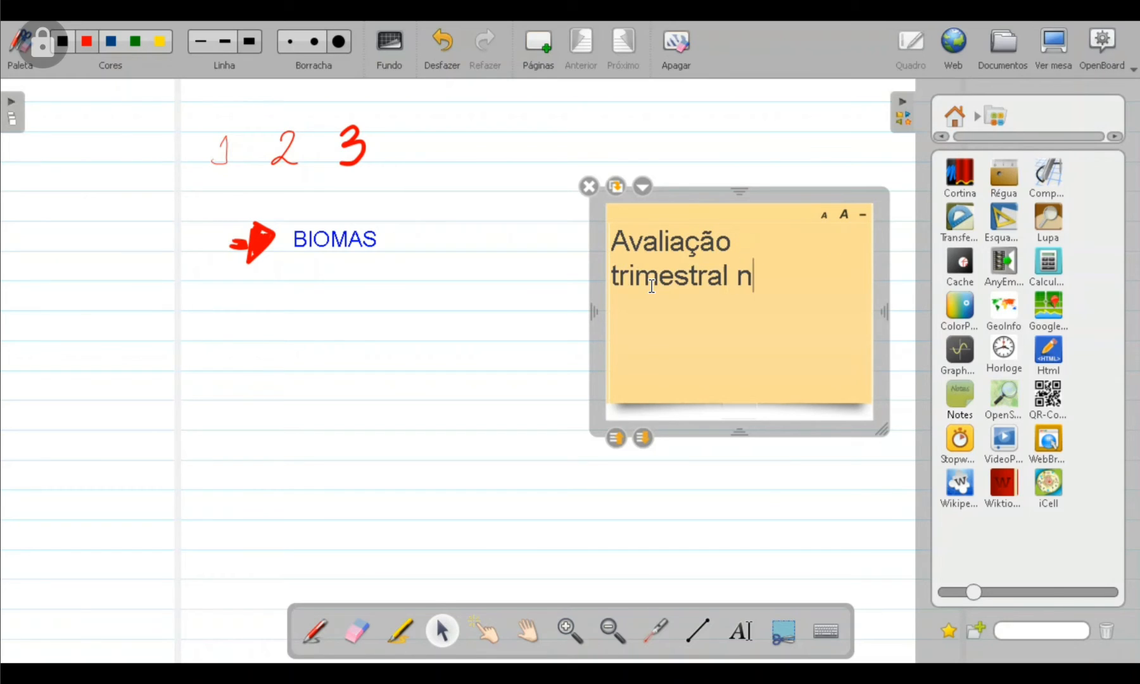
pyautogui.press('BackSpace')
pyautogui.write('ia 09/04')
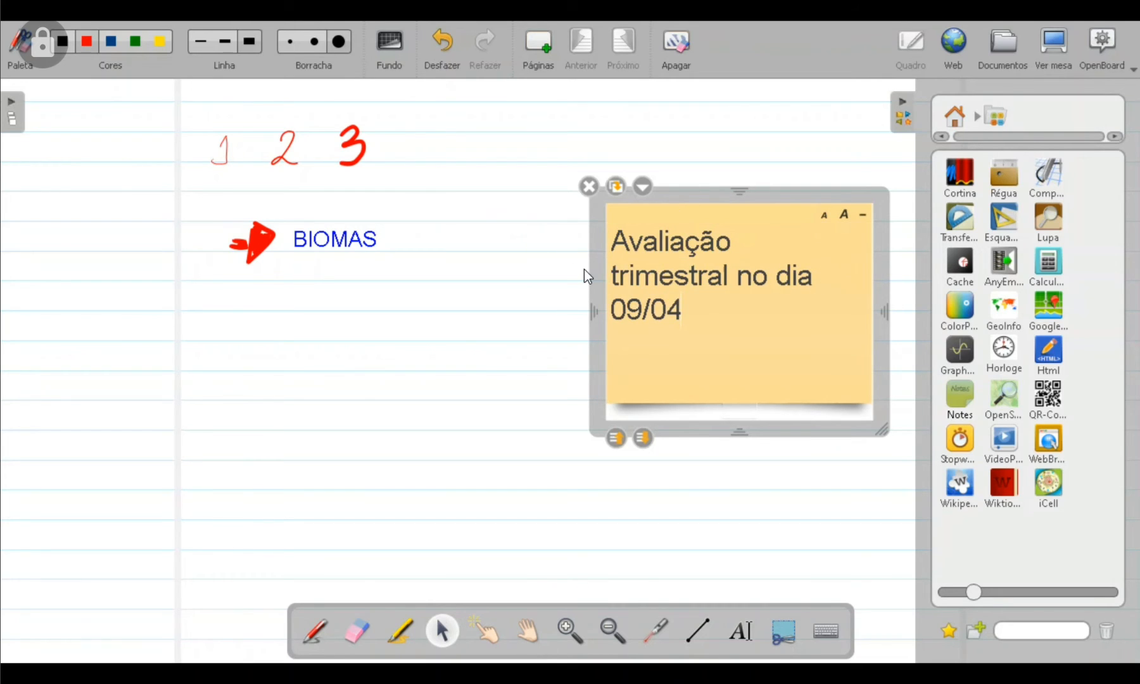
# - Shrink the sticky note, move it beside the page's right margin line, deselect it and hide the library
pyautogui.click(546, 273)
pyautogui.click(838, 354)
pyautogui.moveTo(891, 433); pyautogui.dragTo(767, 337)
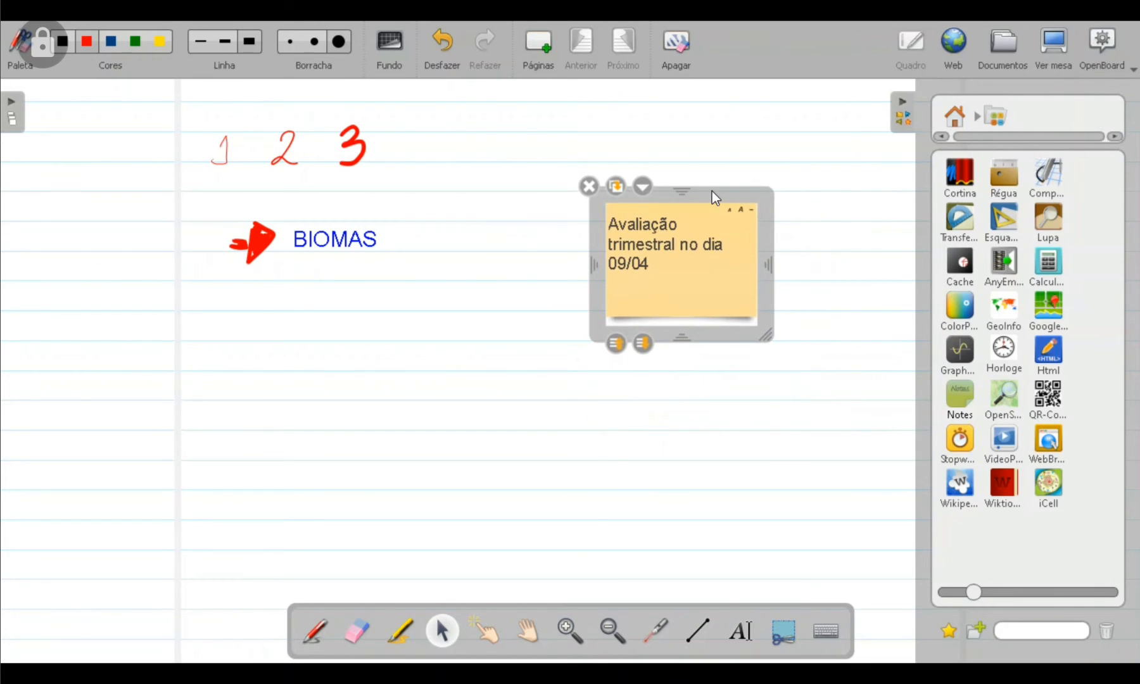
pyautogui.moveTo(712, 191); pyautogui.dragTo(815, 214)
pyautogui.click(559, 351)
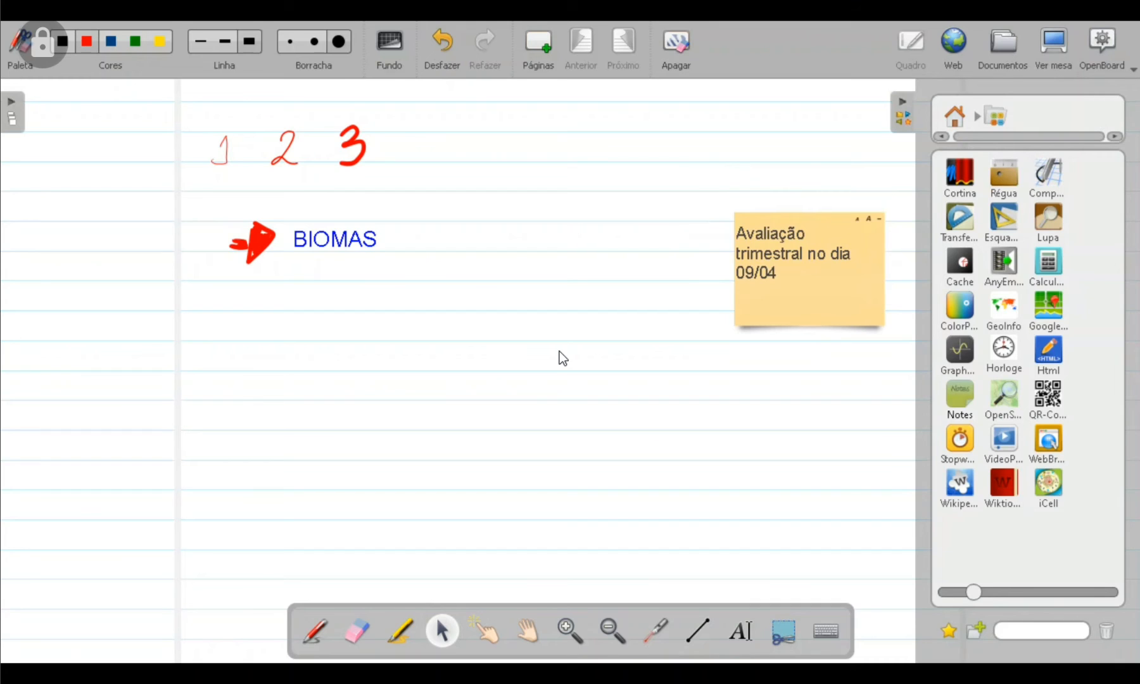
pyautogui.click(905, 102)
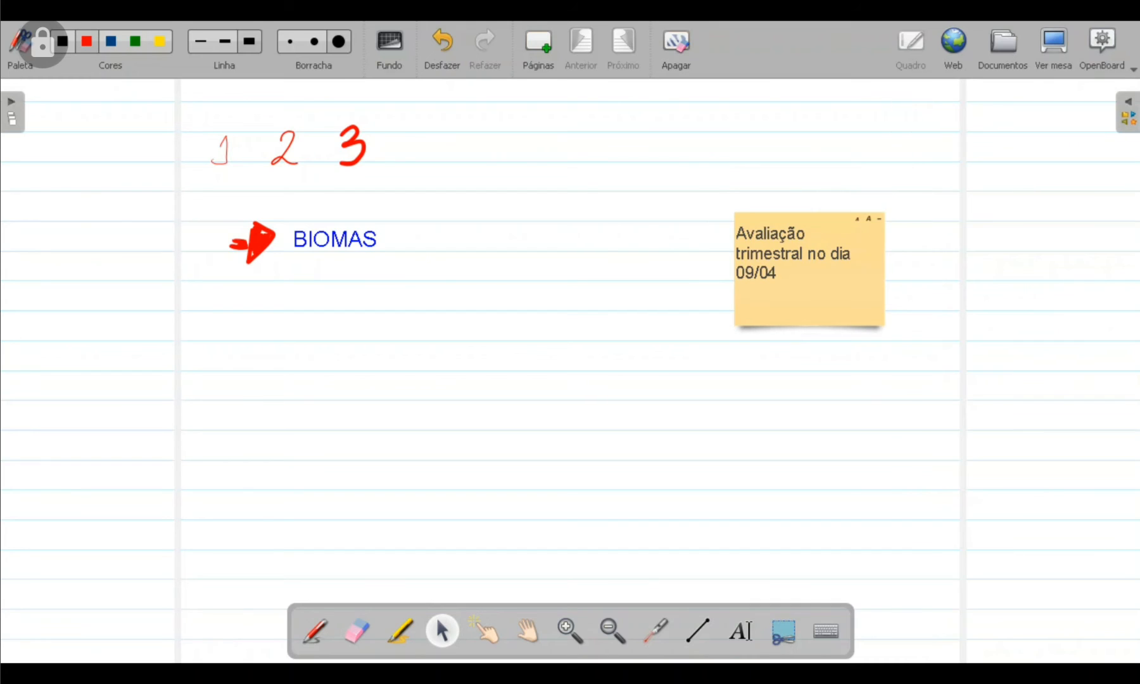
# - Handwrite the equation 2x + 3 = 15 with the black pen below BIOMAS
pyautogui.click(314, 631)
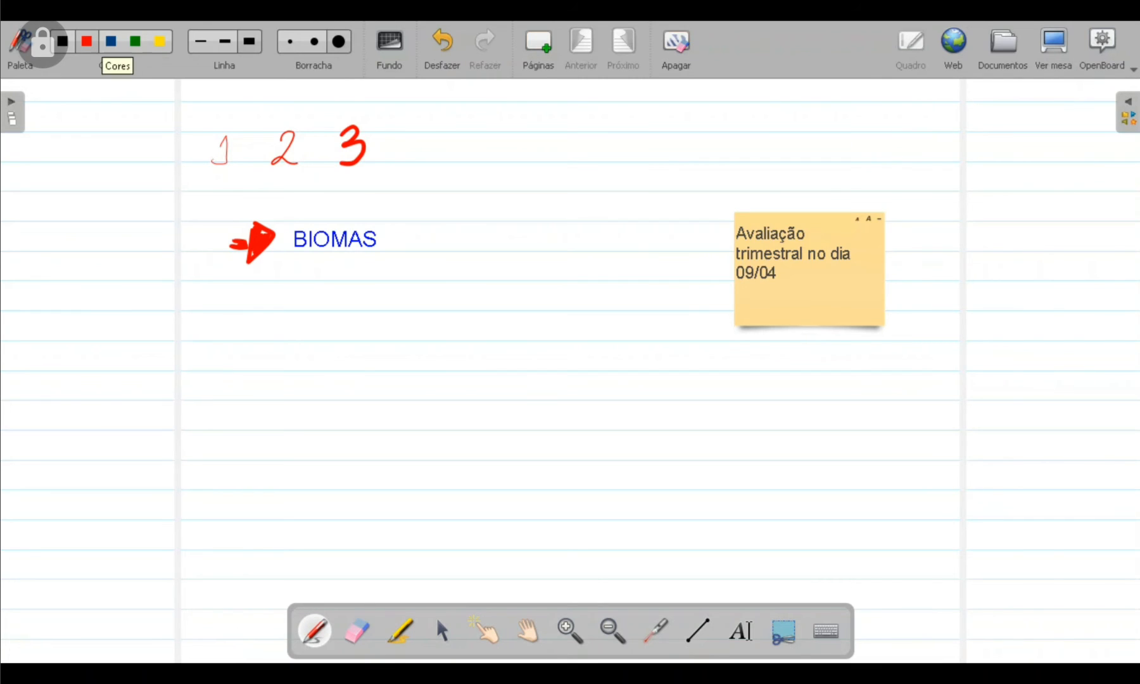
pyautogui.click(76, 47)
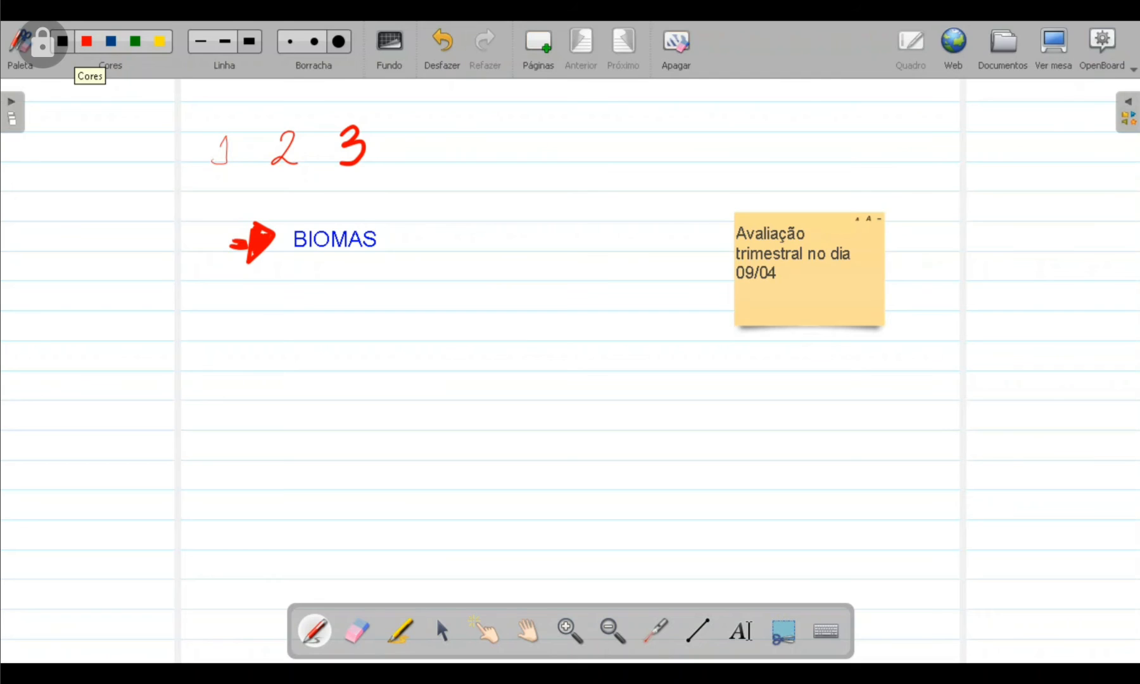
pyautogui.moveTo(282, 290)
pyautogui.mouseDown()
pyautogui.moveTo(271, 323)
pyautogui.moveTo(345, 312)
pyautogui.mouseUp()
pyautogui.moveTo(340, 308)
pyautogui.mouseDown()
pyautogui.moveTo(381, 298)
pyautogui.moveTo(366, 321)
pyautogui.moveTo(410, 303)
pyautogui.moveTo(443, 317)
pyautogui.moveTo(457, 299)
pyautogui.moveTo(453, 319)
pyautogui.mouseUp()
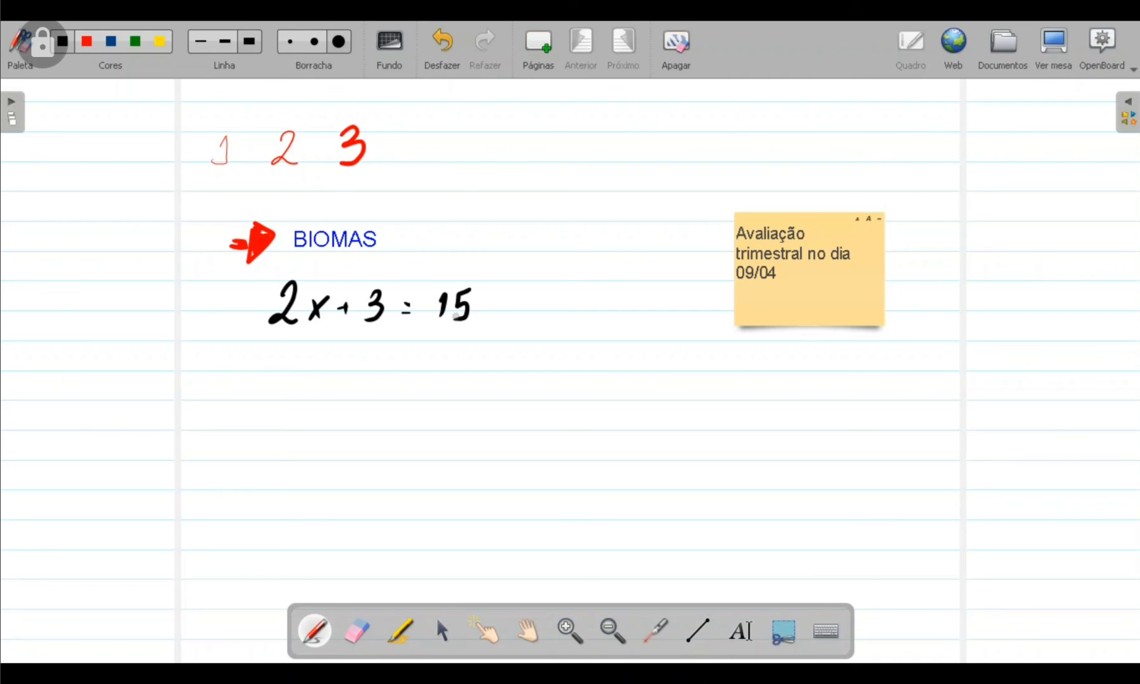
# - Handwrite the solution lines 2x = 15 - 3 and 2x = 12 beneath the equation
pyautogui.moveTo(339, 350)
pyautogui.mouseDown()
pyautogui.moveTo(342, 372)
pyautogui.moveTo(358, 371)
pyautogui.mouseUp()
pyautogui.moveTo(368, 356)
pyautogui.mouseDown()
pyautogui.moveTo(370, 374)
pyautogui.moveTo(408, 355)
pyautogui.moveTo(433, 375)
pyautogui.mouseUp()
pyautogui.moveTo(451, 348)
pyautogui.mouseDown()
pyautogui.moveTo(461, 346)
pyautogui.moveTo(441, 373)
pyautogui.moveTo(496, 368)
pyautogui.mouseUp()
pyautogui.moveTo(346, 401)
pyautogui.mouseDown()
pyautogui.moveTo(371, 424)
pyautogui.moveTo(394, 422)
pyautogui.mouseUp()
pyautogui.moveTo(394, 407)
pyautogui.mouseDown()
pyautogui.moveTo(384, 423)
pyautogui.moveTo(415, 410)
pyautogui.moveTo(468, 426)
pyautogui.mouseUp()
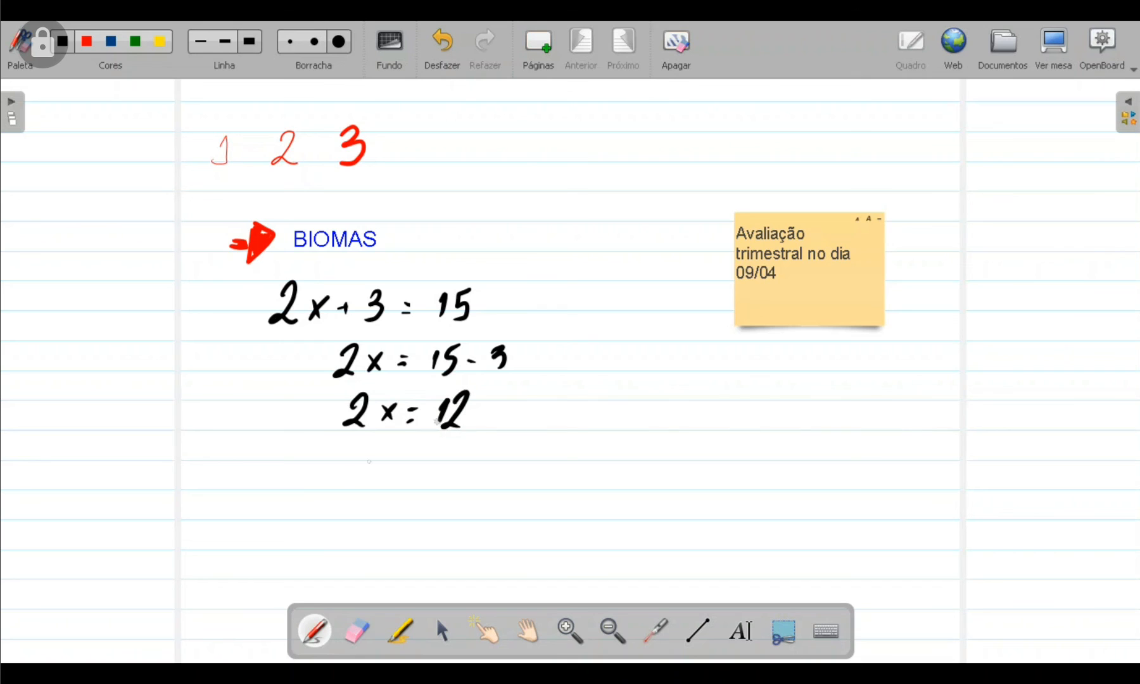
# - Handwrite x = 12/2 as a fraction and the result x = 6 beneath 2x = 12
pyautogui.moveTo(393, 452); pyautogui.dragTo(380, 472)
pyautogui.moveTo(380, 456)
pyautogui.mouseDown()
pyautogui.moveTo(390, 469)
pyautogui.moveTo(416, 462)
pyautogui.mouseUp()
pyautogui.moveTo(409, 472)
pyautogui.mouseDown()
pyautogui.moveTo(474, 468)
pyautogui.moveTo(470, 485)
pyautogui.mouseUp()
pyautogui.moveTo(444, 501)
pyautogui.mouseDown()
pyautogui.moveTo(459, 521)
pyautogui.moveTo(393, 564)
pyautogui.moveTo(407, 563)
pyautogui.mouseUp()
pyautogui.moveTo(417, 558)
pyautogui.mouseDown()
pyautogui.moveTo(428, 548)
pyautogui.moveTo(446, 562)
pyautogui.mouseUp()
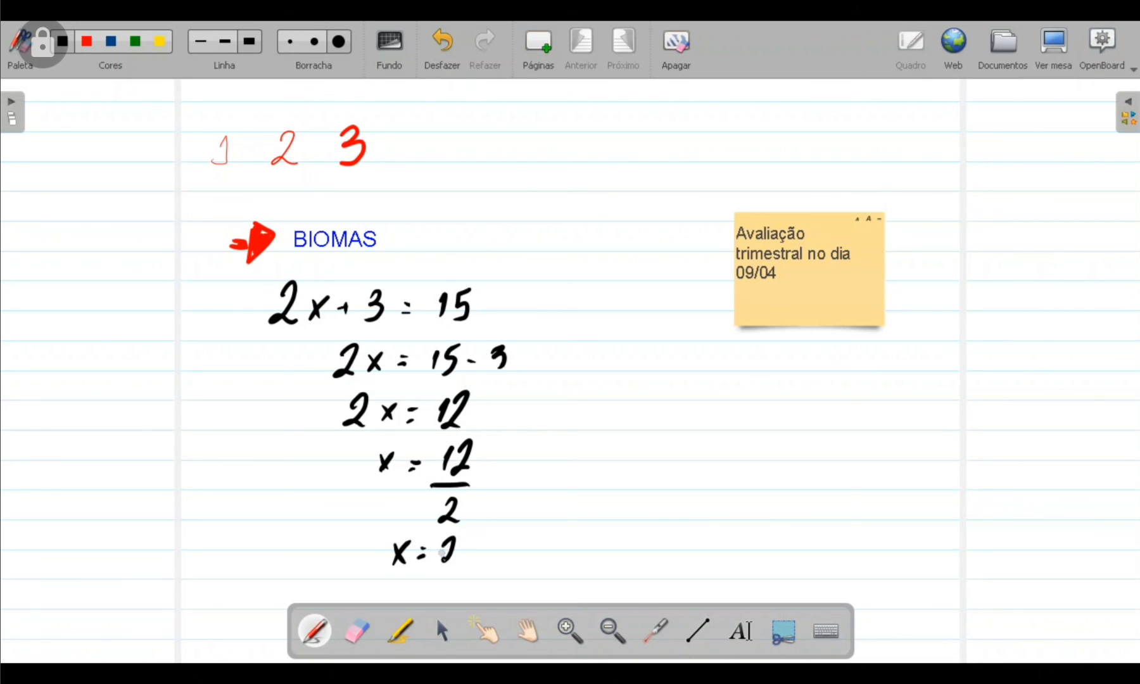
pyautogui.hotkey('ctrl', 'z')
pyautogui.moveTo(463, 540)
pyautogui.mouseDown()
pyautogui.moveTo(461, 569)
pyautogui.moveTo(454, 558)
pyautogui.mouseUp()
# - Highlight the result x = 6 with the yellow marker
pyautogui.click(400, 631)
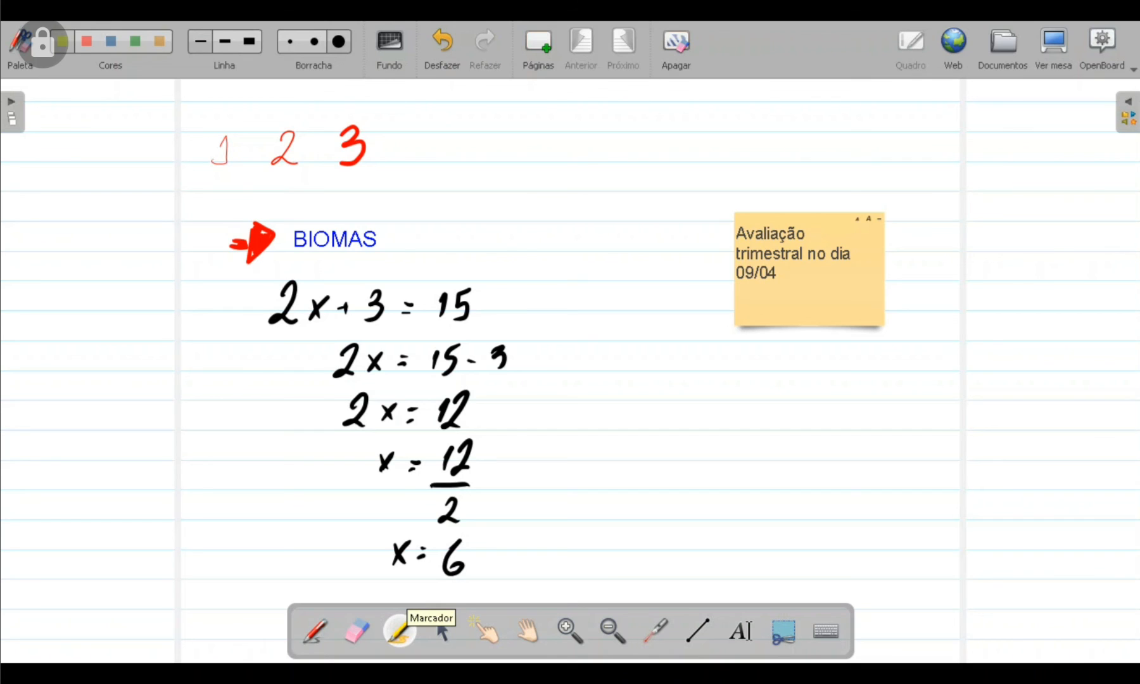
pyautogui.moveTo(469, 545)
pyautogui.mouseDown()
pyautogui.moveTo(375, 569)
pyautogui.moveTo(423, 550)
pyautogui.moveTo(464, 576)
pyautogui.mouseUp()
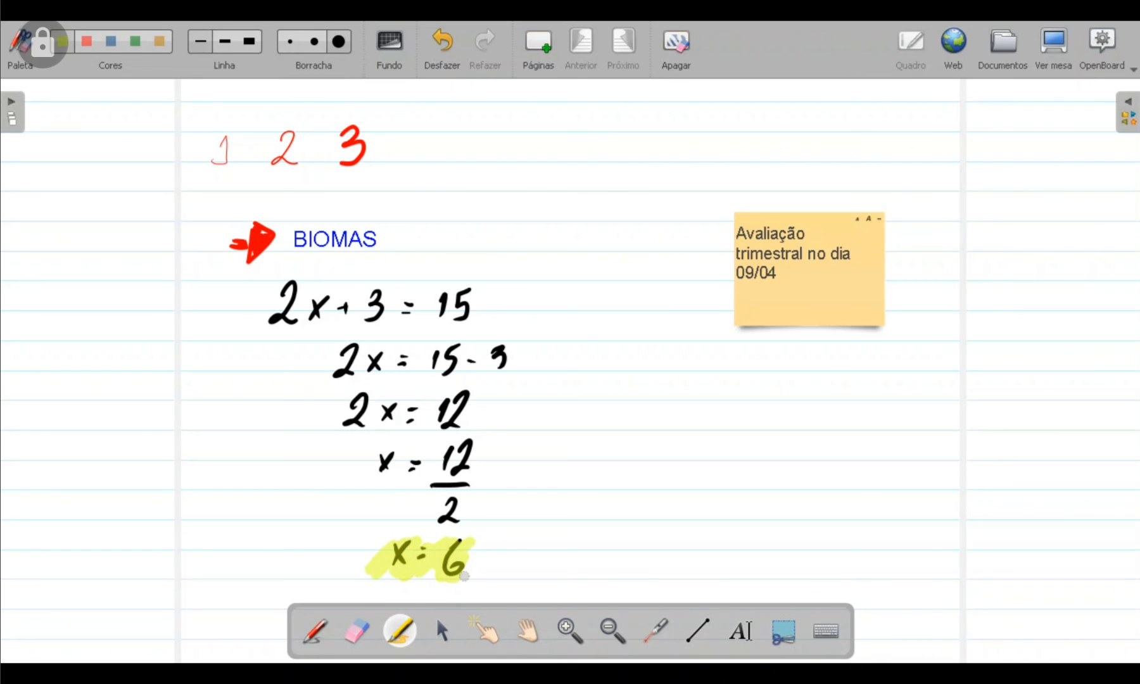